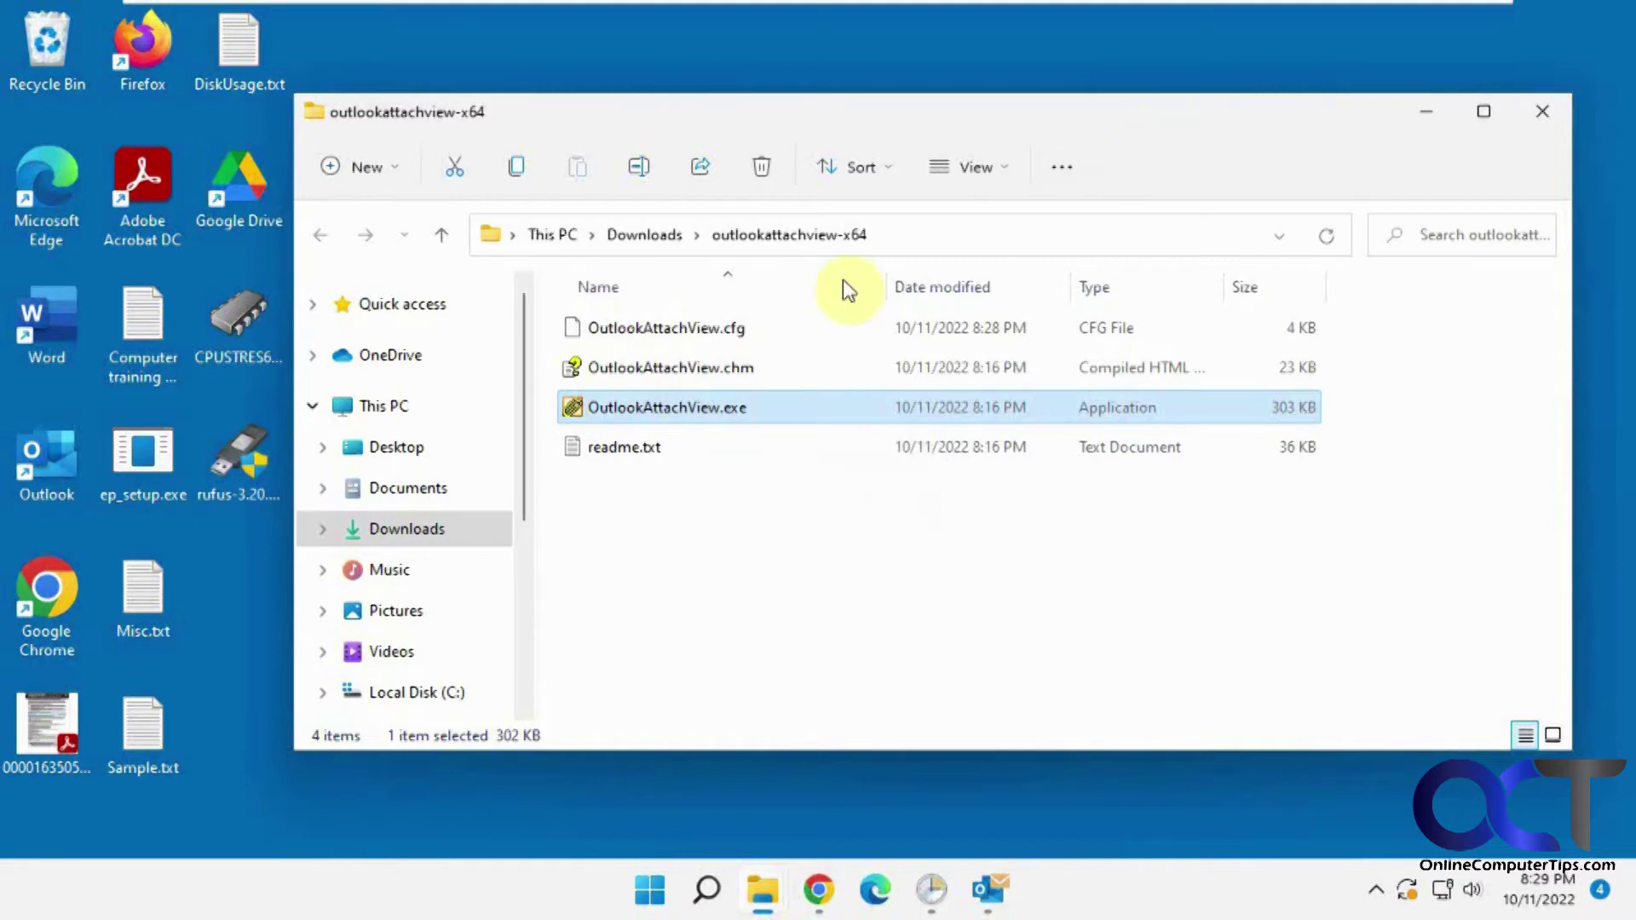
Step: Launch OutlookAttachView.exe from its folder and scan the mailbox with the default scan options
left_click(819, 876)
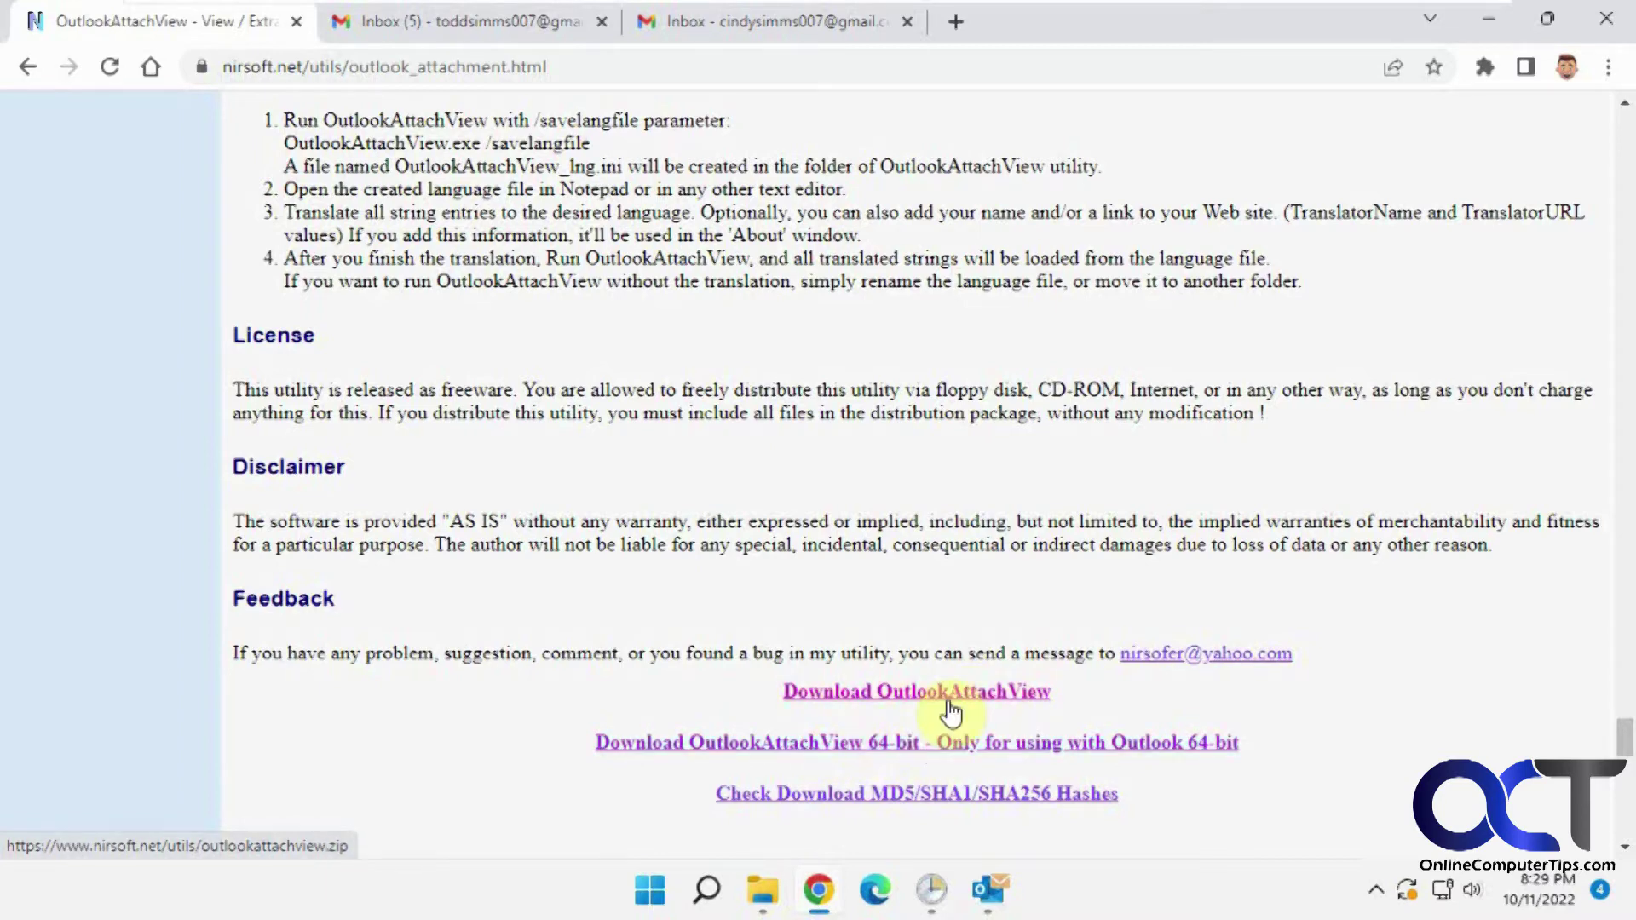
left_click(1487, 17)
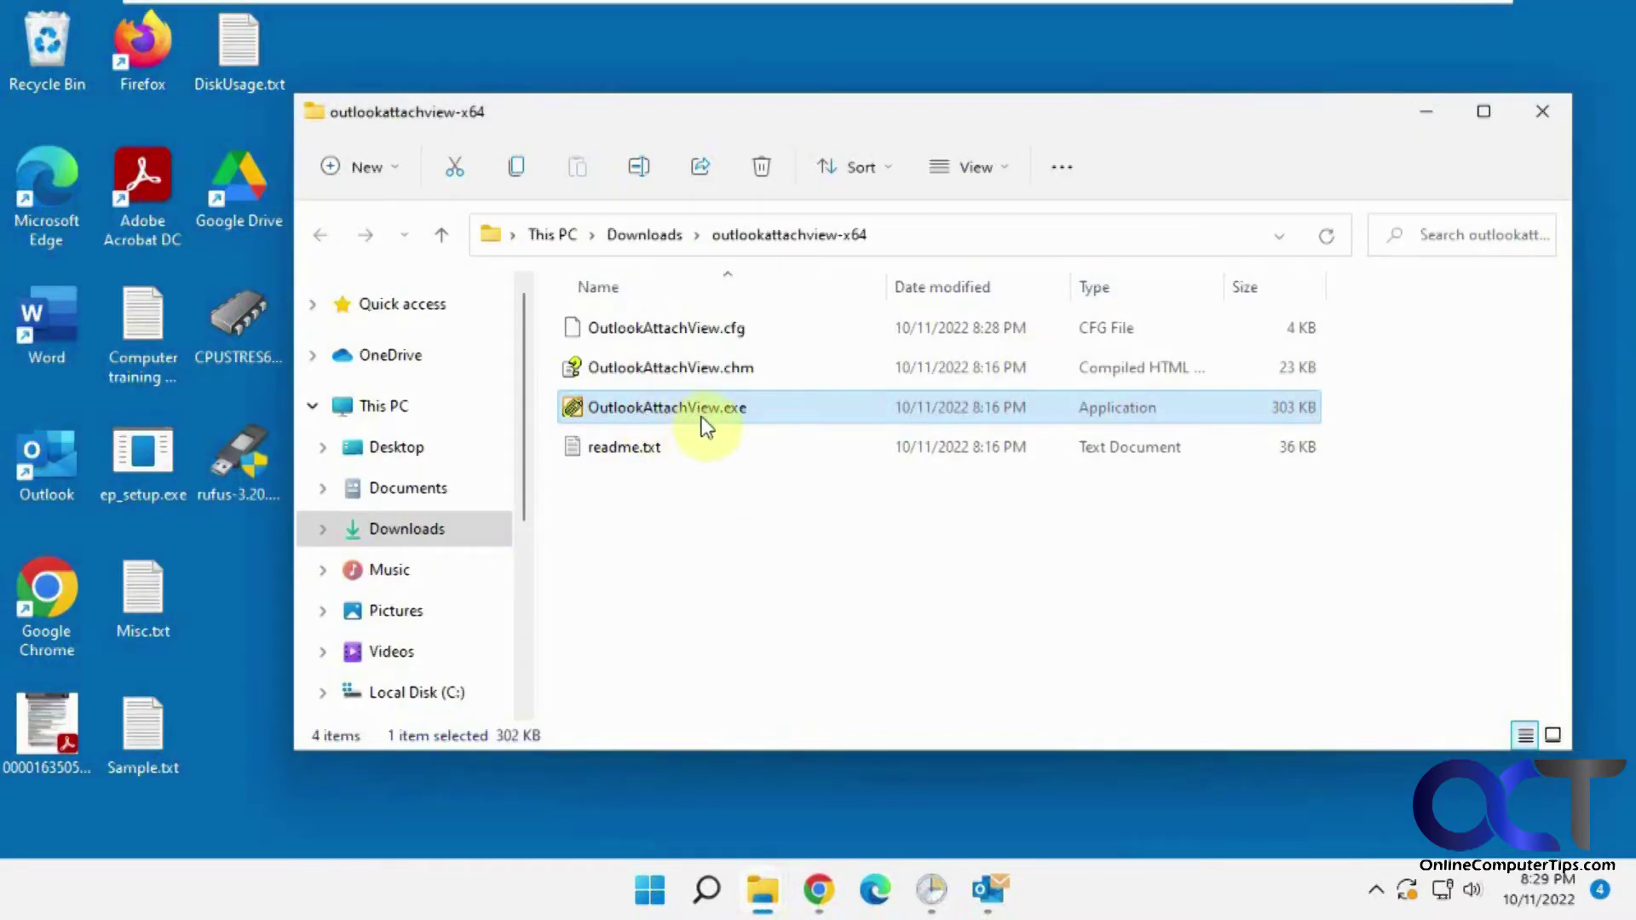
double_click(701, 411)
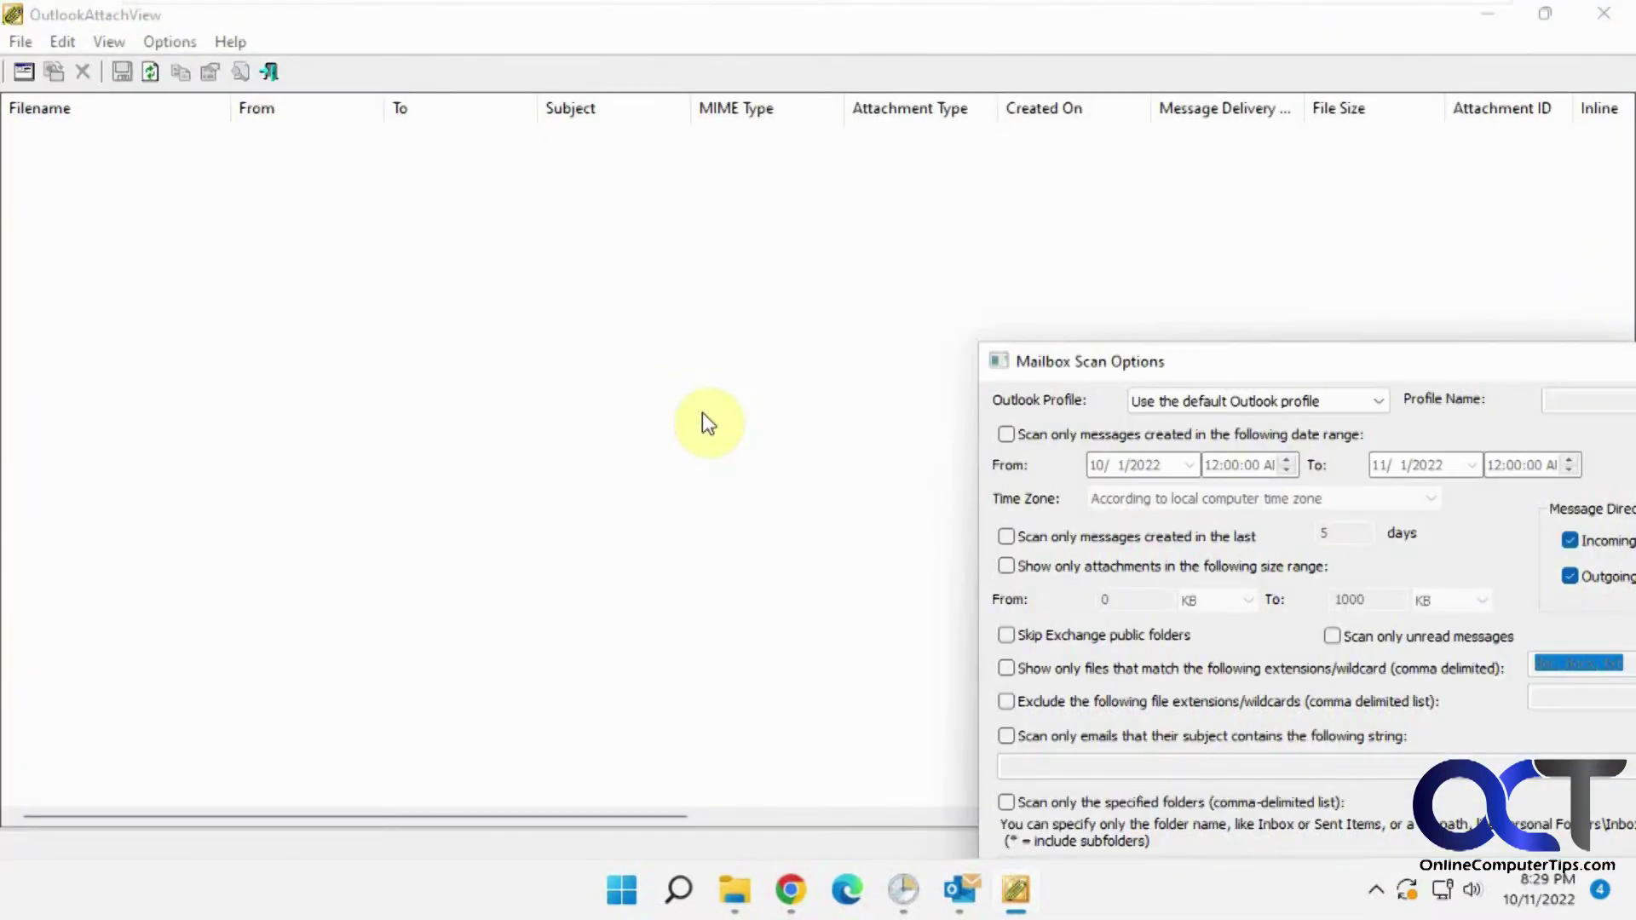
left_click_drag(1205, 363, 641, 124)
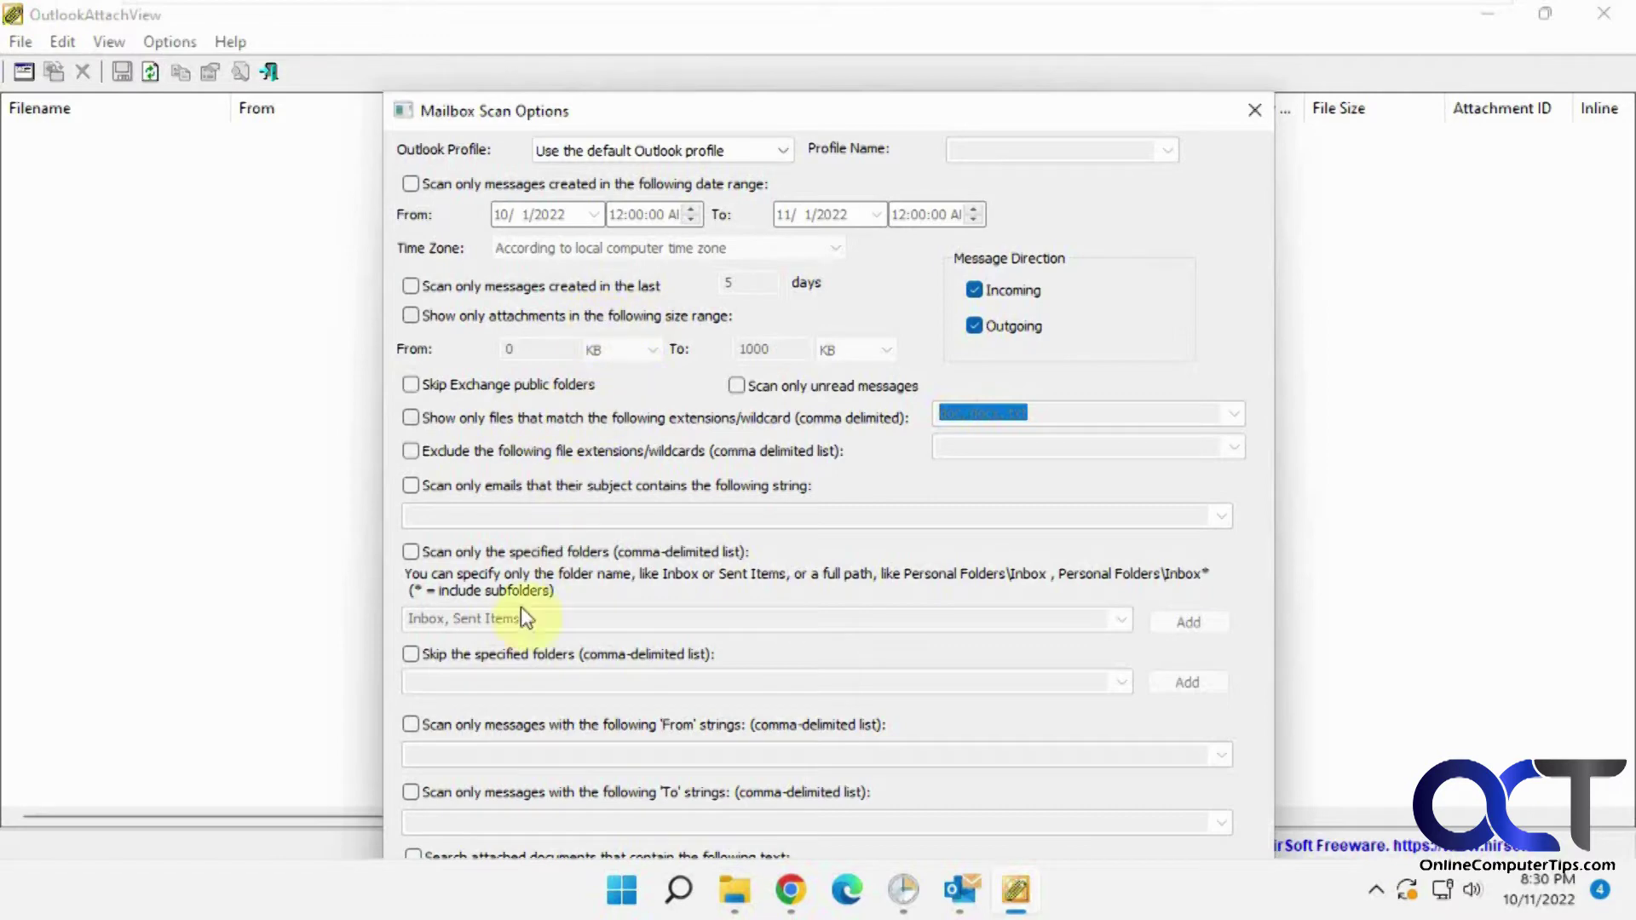
left_click_drag(771, 99, 771, 24)
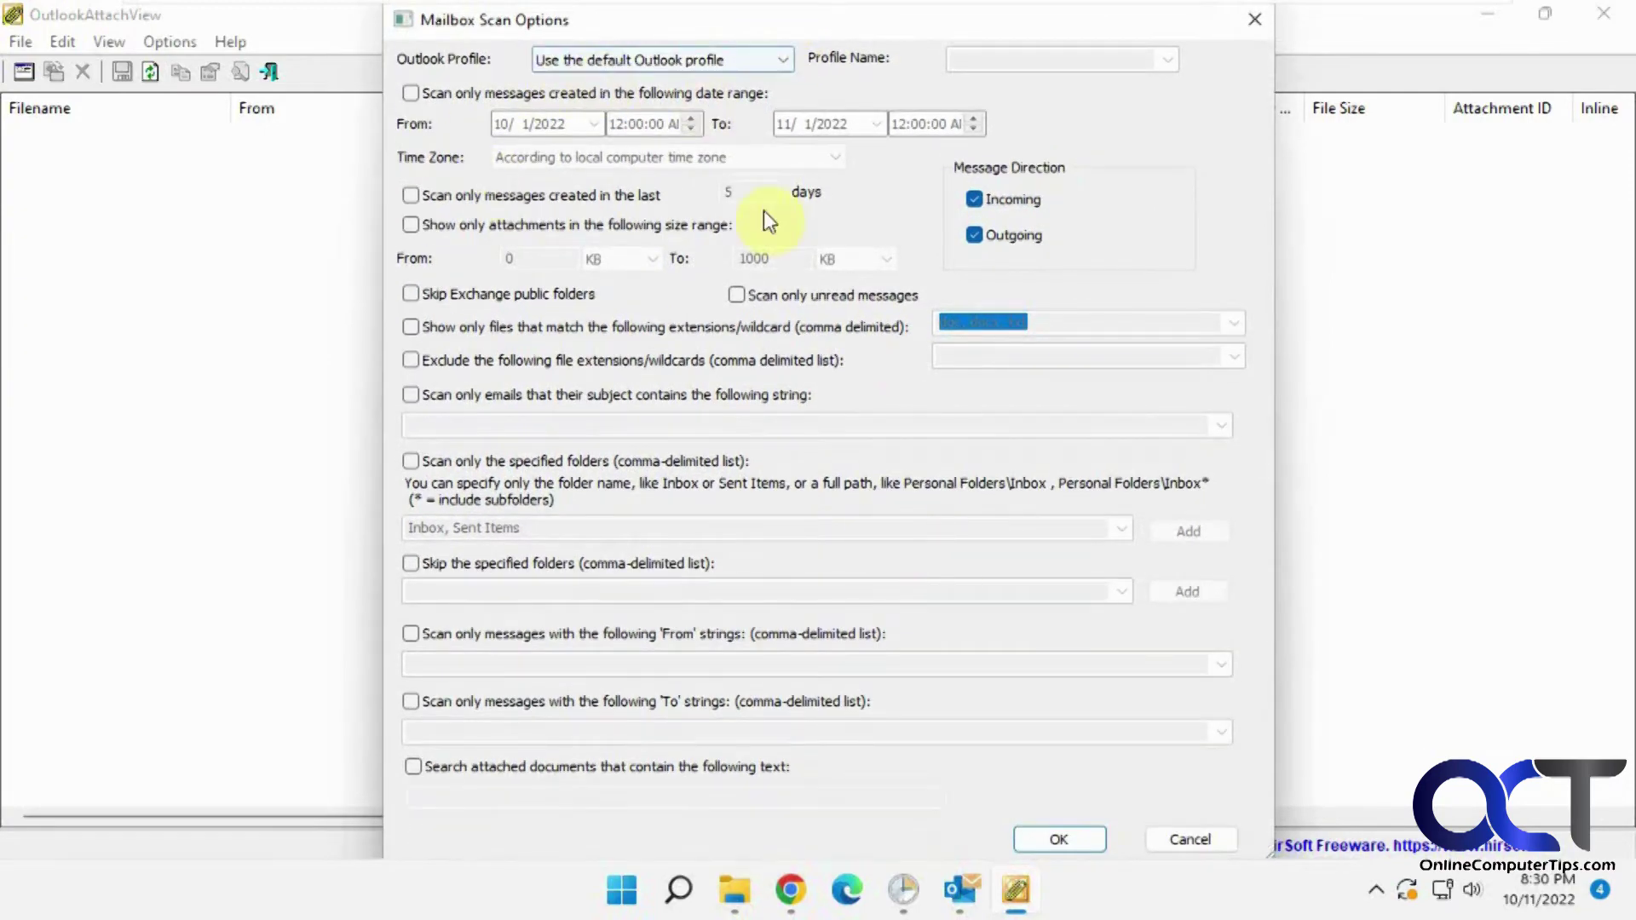
left_click(1056, 840)
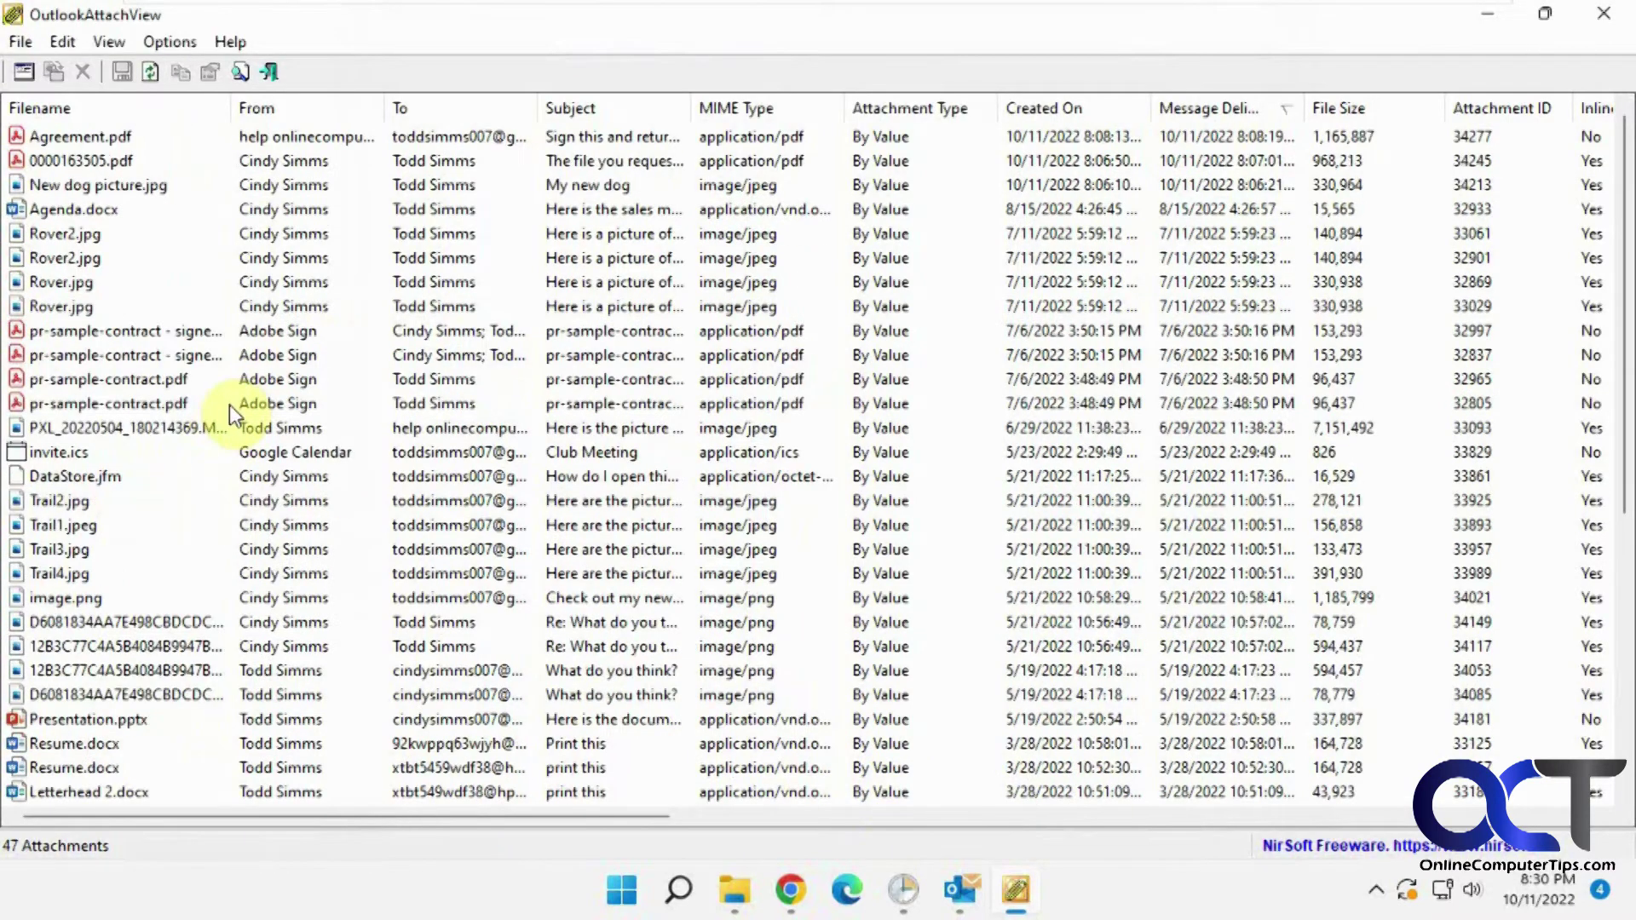
Step: Sort the 47 attachments by Created On, newest first, and scroll through the list
left_click(1036, 109)
left_click(1034, 106)
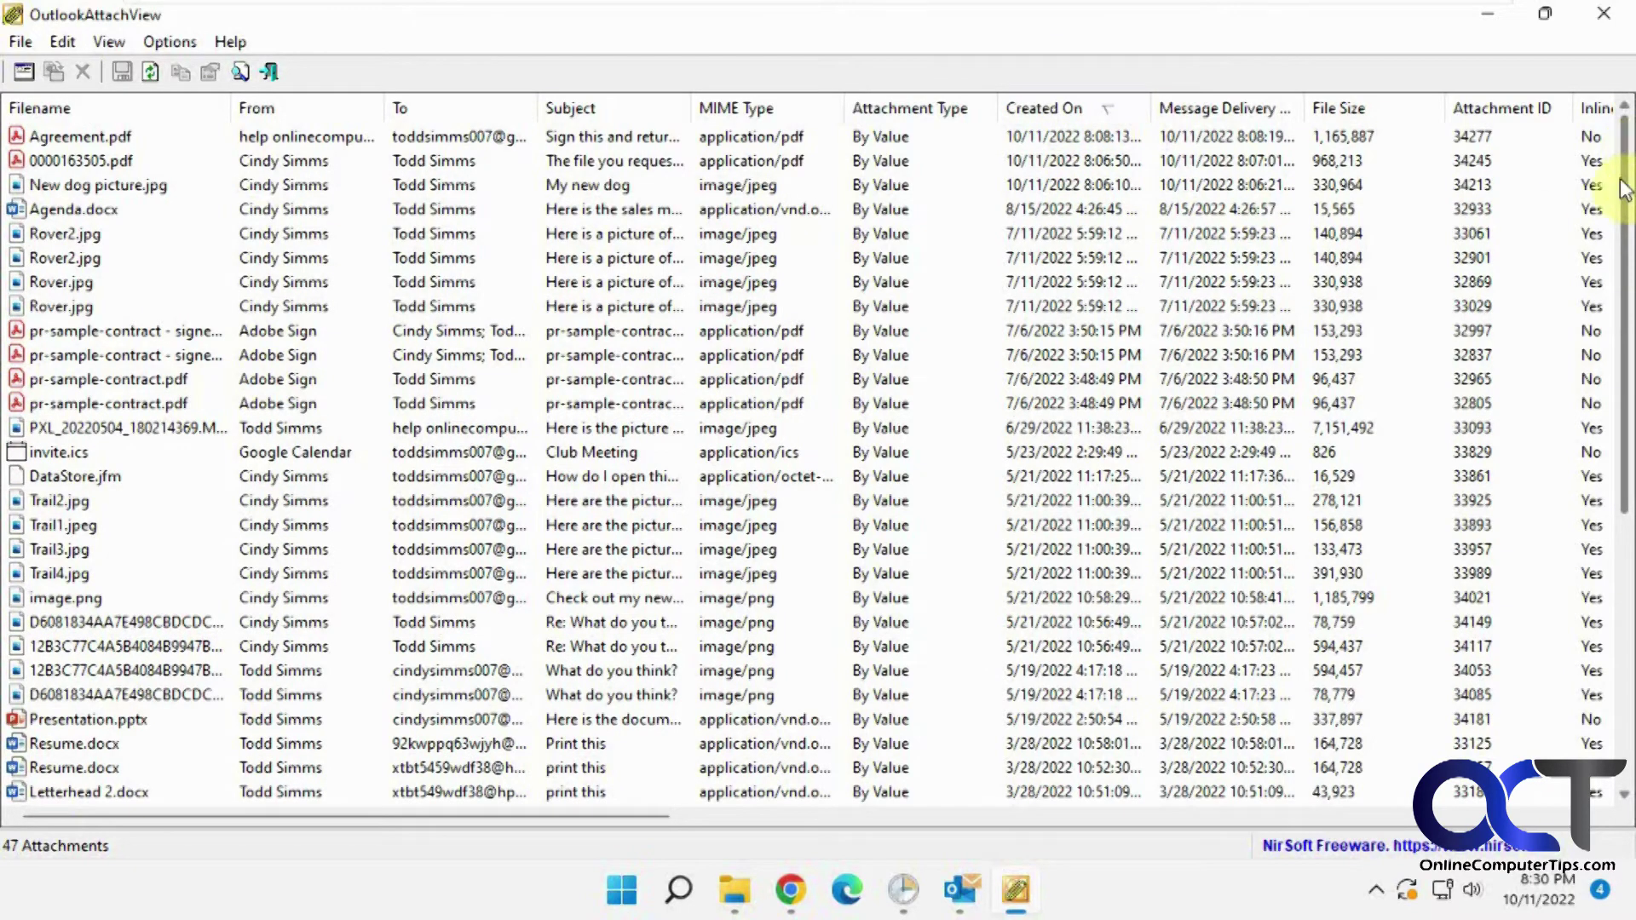
left_click_drag(1628, 162, 1614, 460)
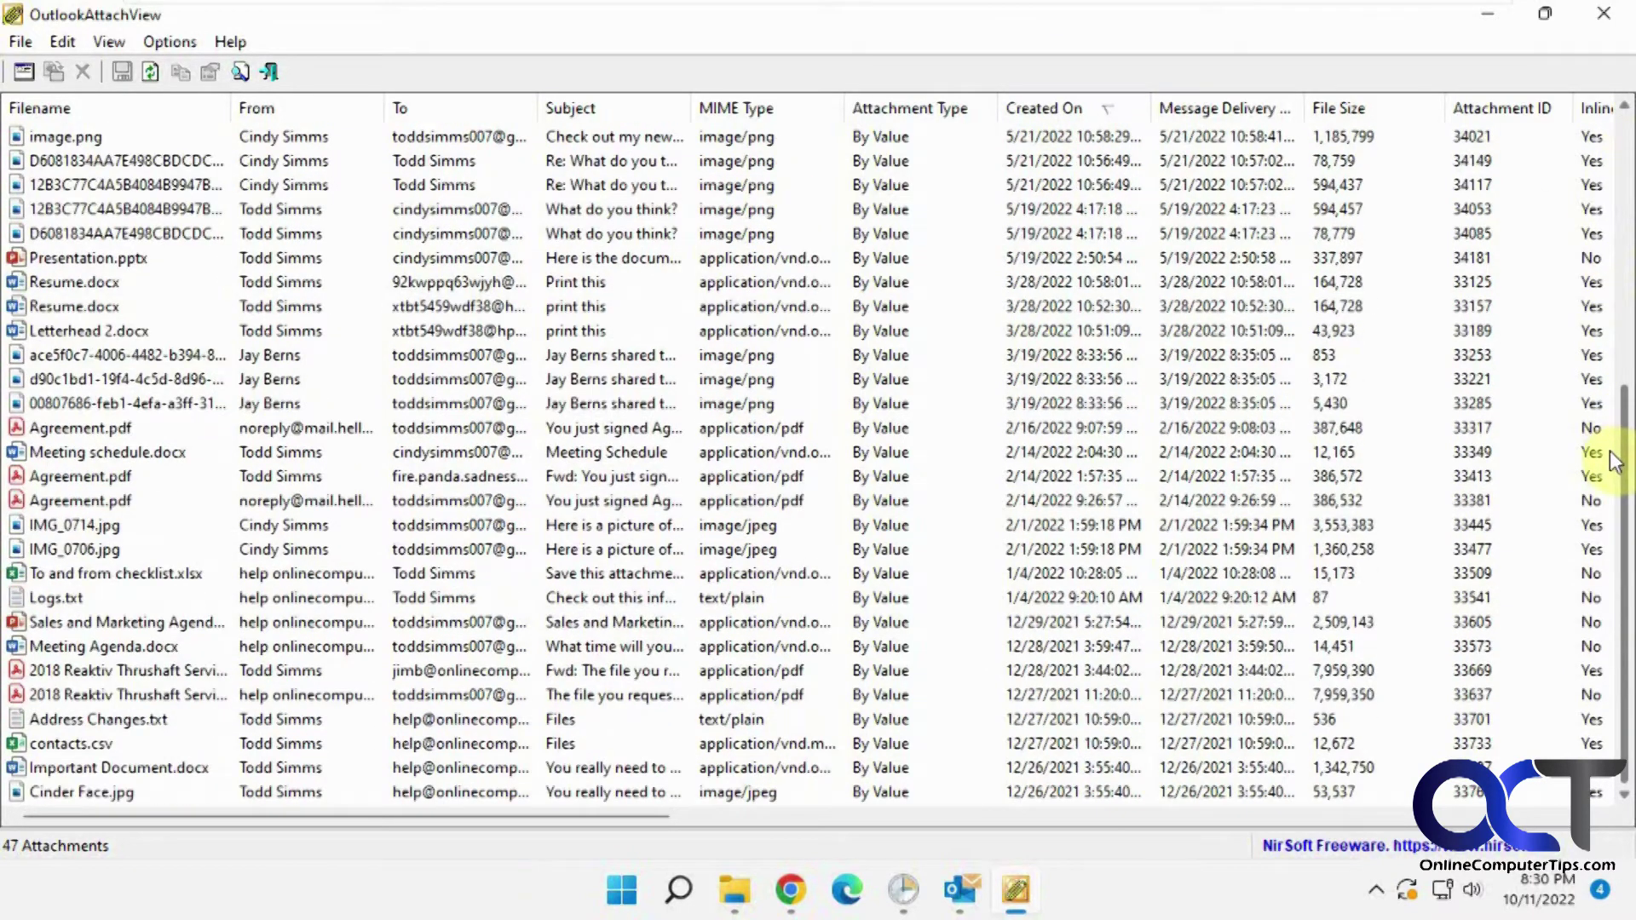
left_click_drag(1614, 460, 1601, 148)
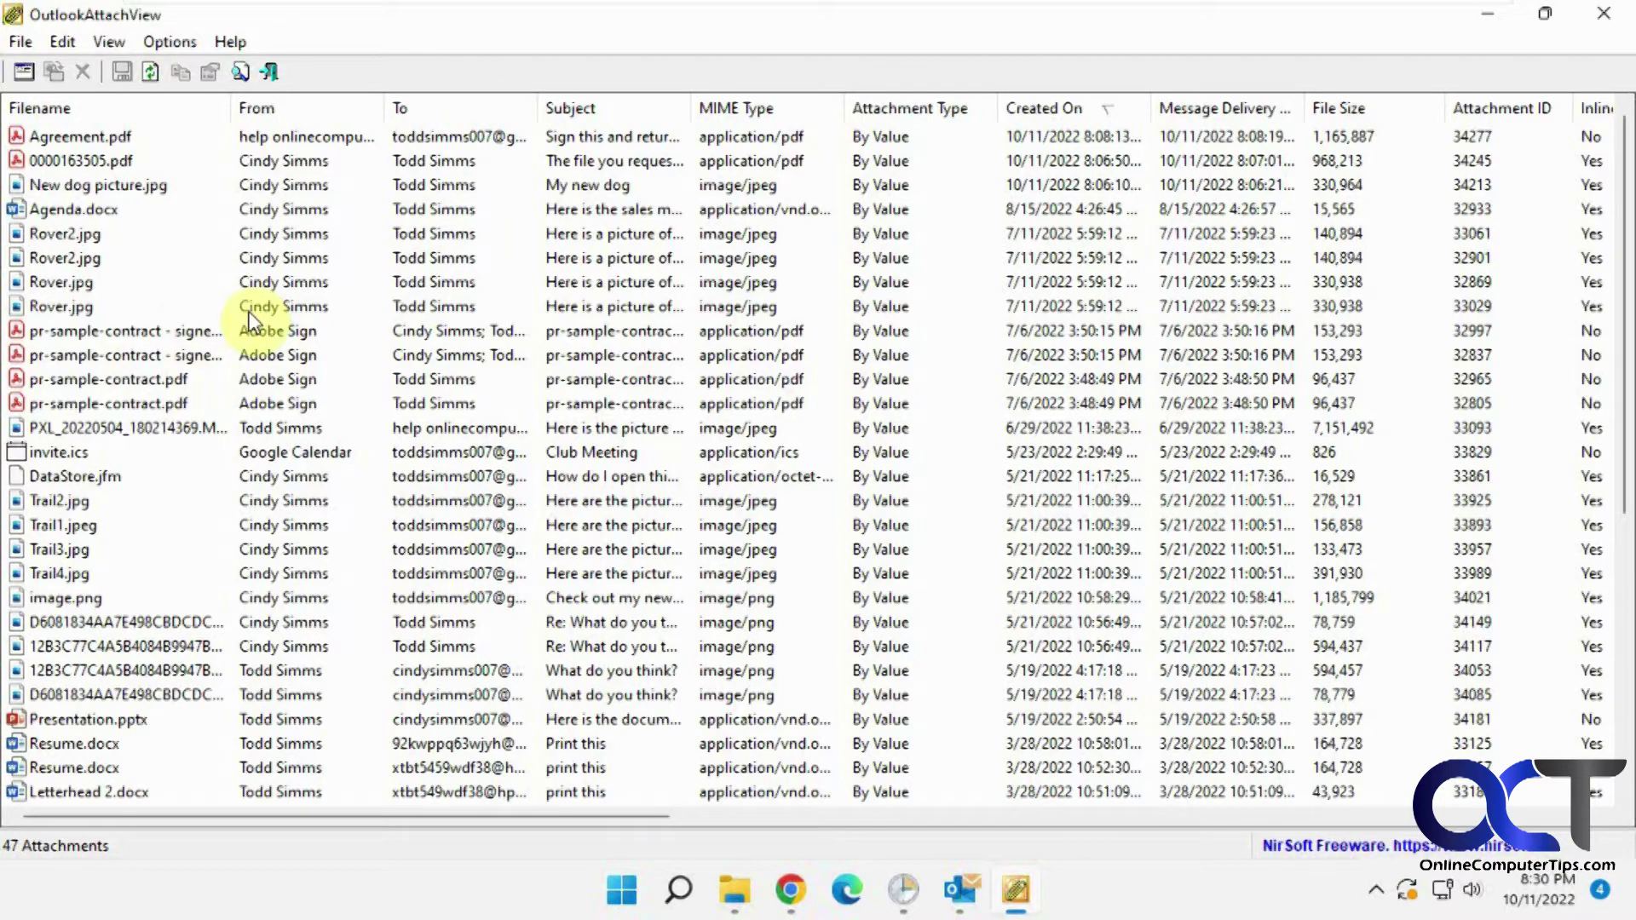
Step: View and close Rover2.jpg's Properties window, then browse the Options menu
double_click(63, 228)
left_click_drag(1259, 404, 576, 93)
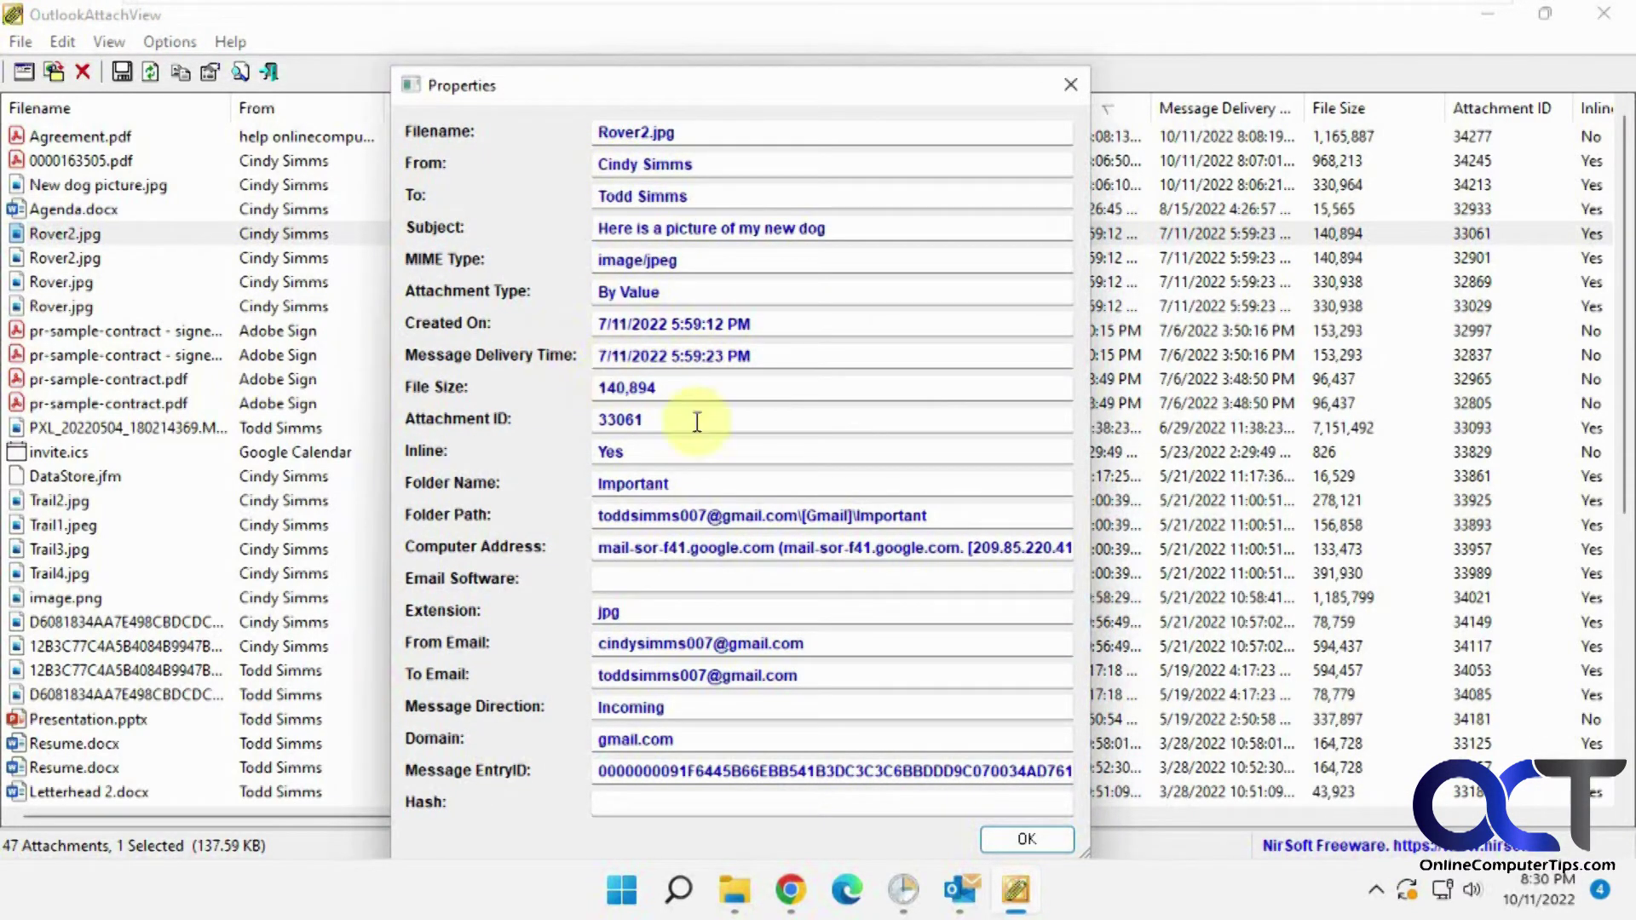
left_click(1038, 841)
left_click(185, 43)
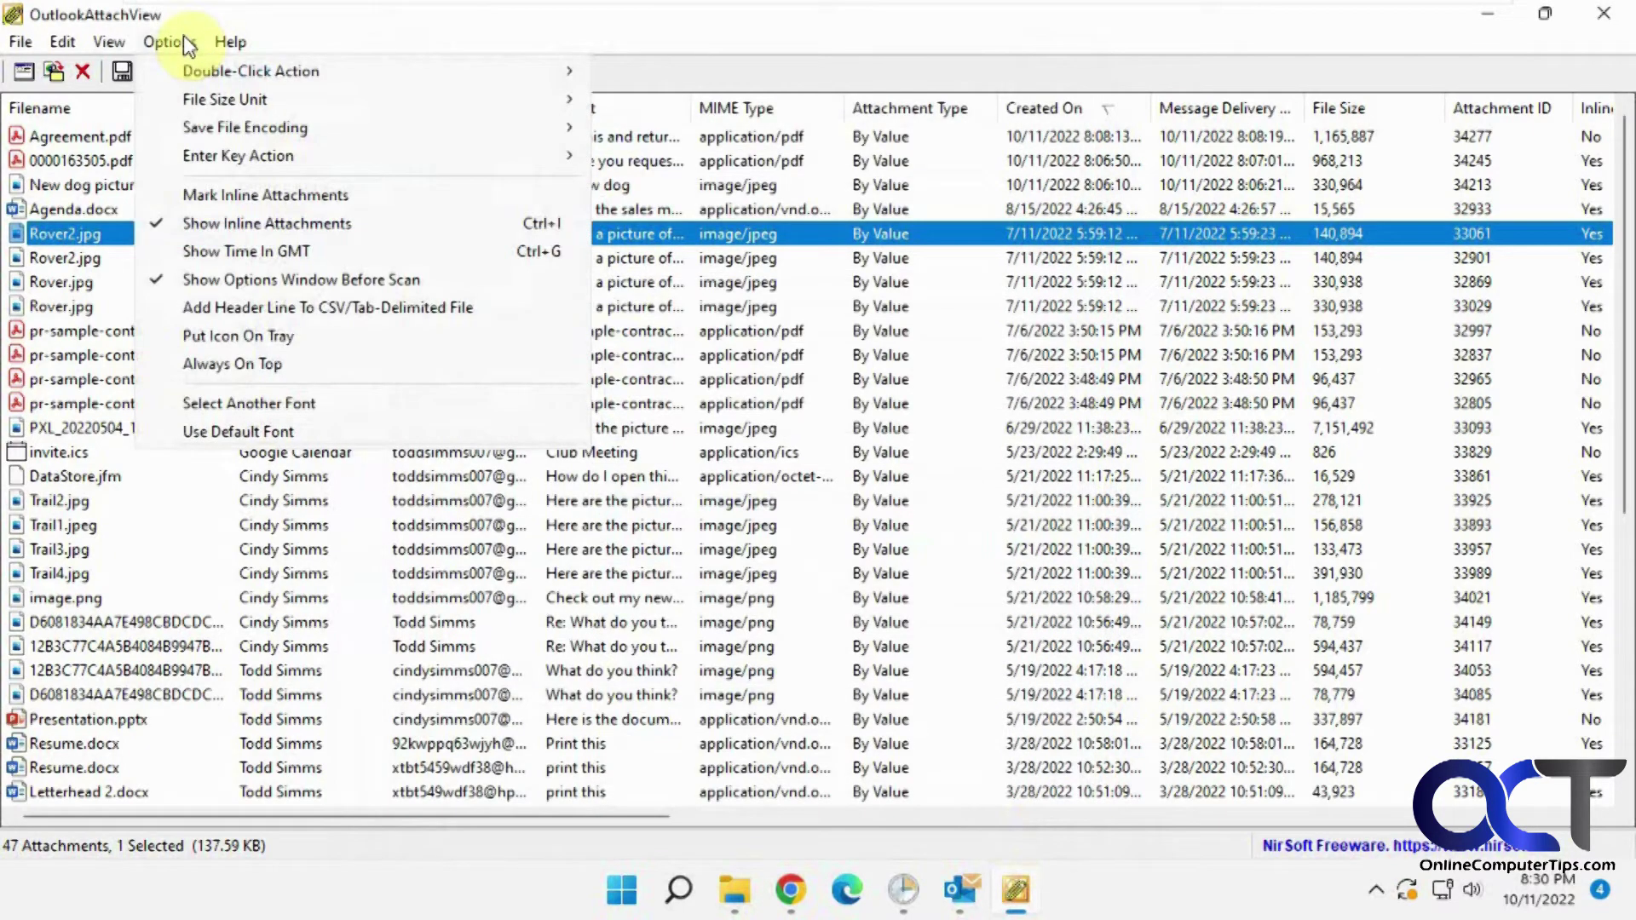
mouse_move(207, 63)
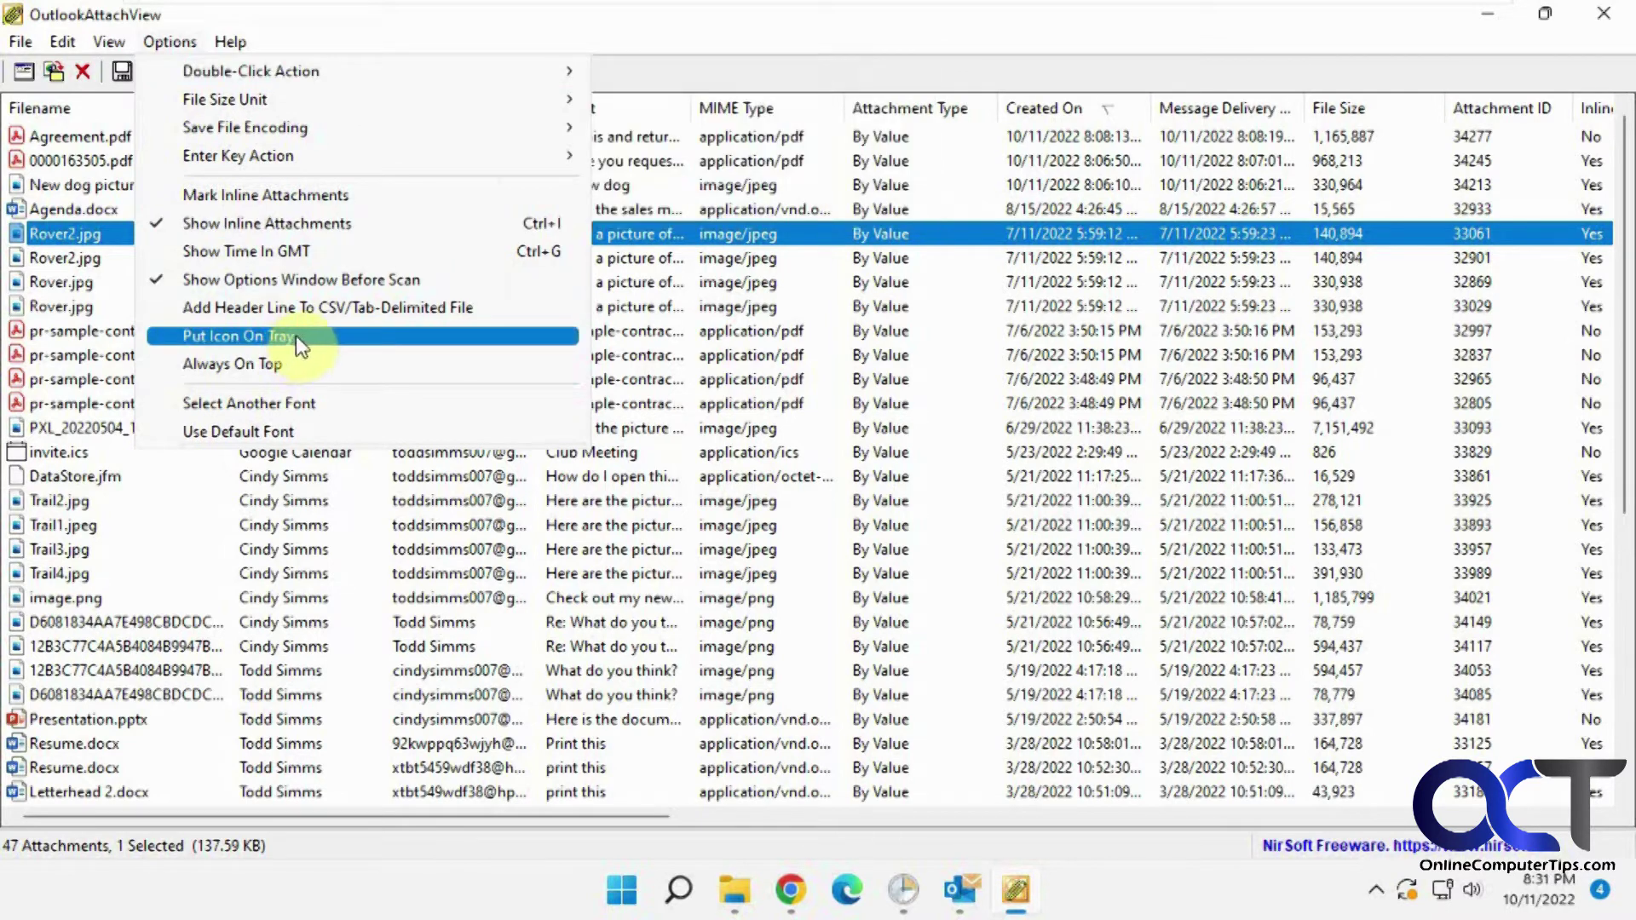
Step: Turn on Show Grid Lines and Mark Odd/Even Rows in the View menu
mouse_move(110, 43)
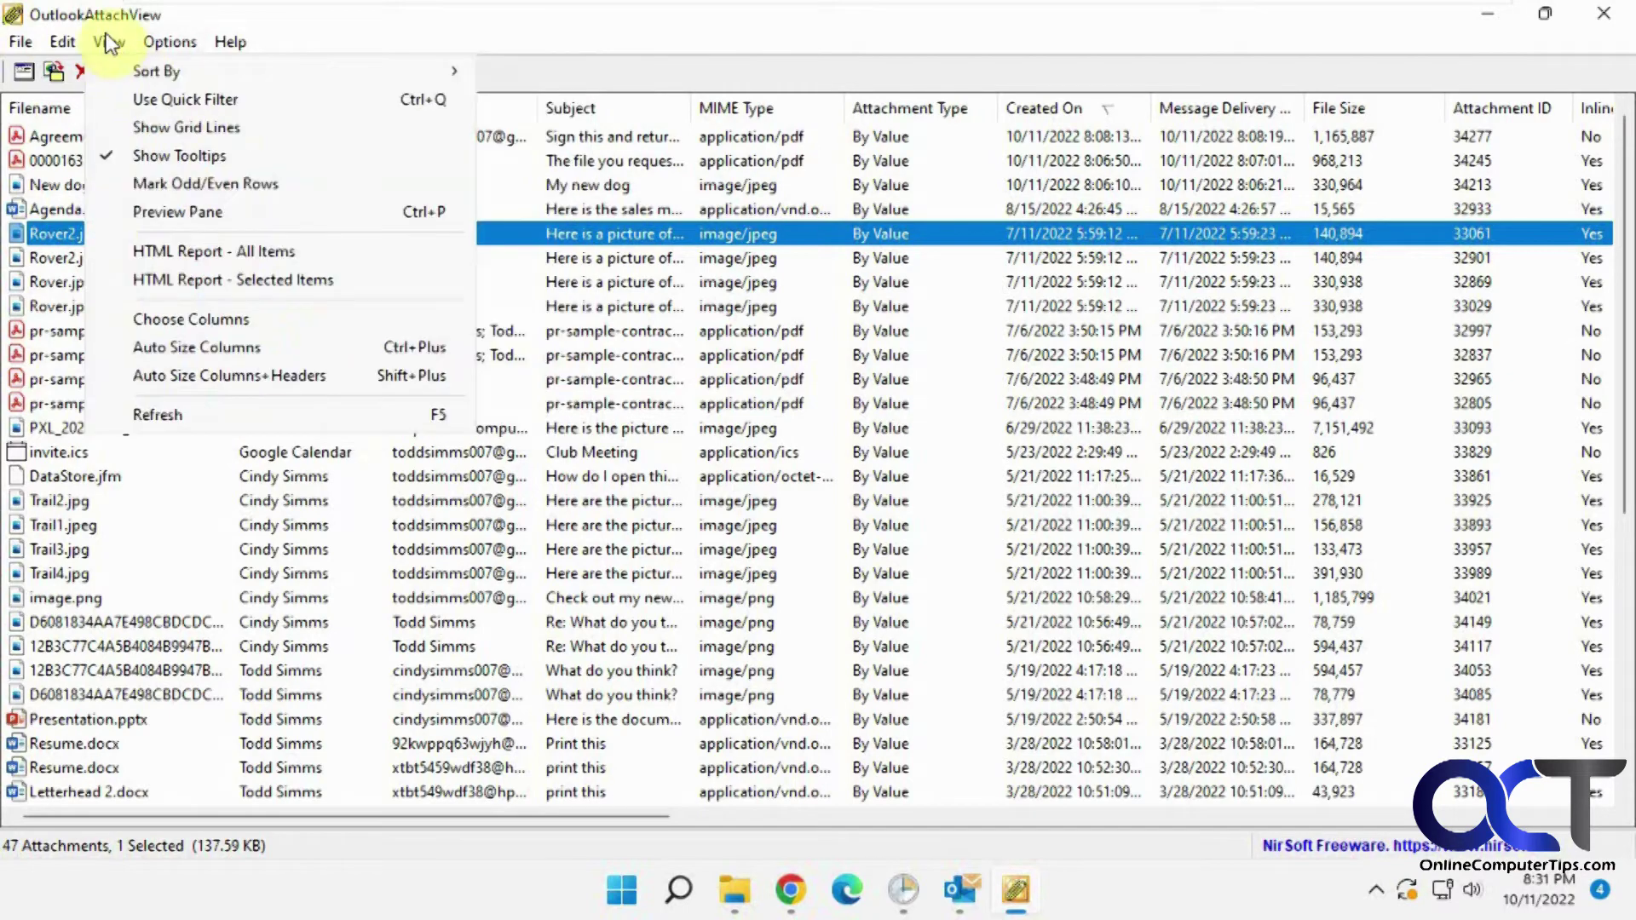
mouse_move(140, 75)
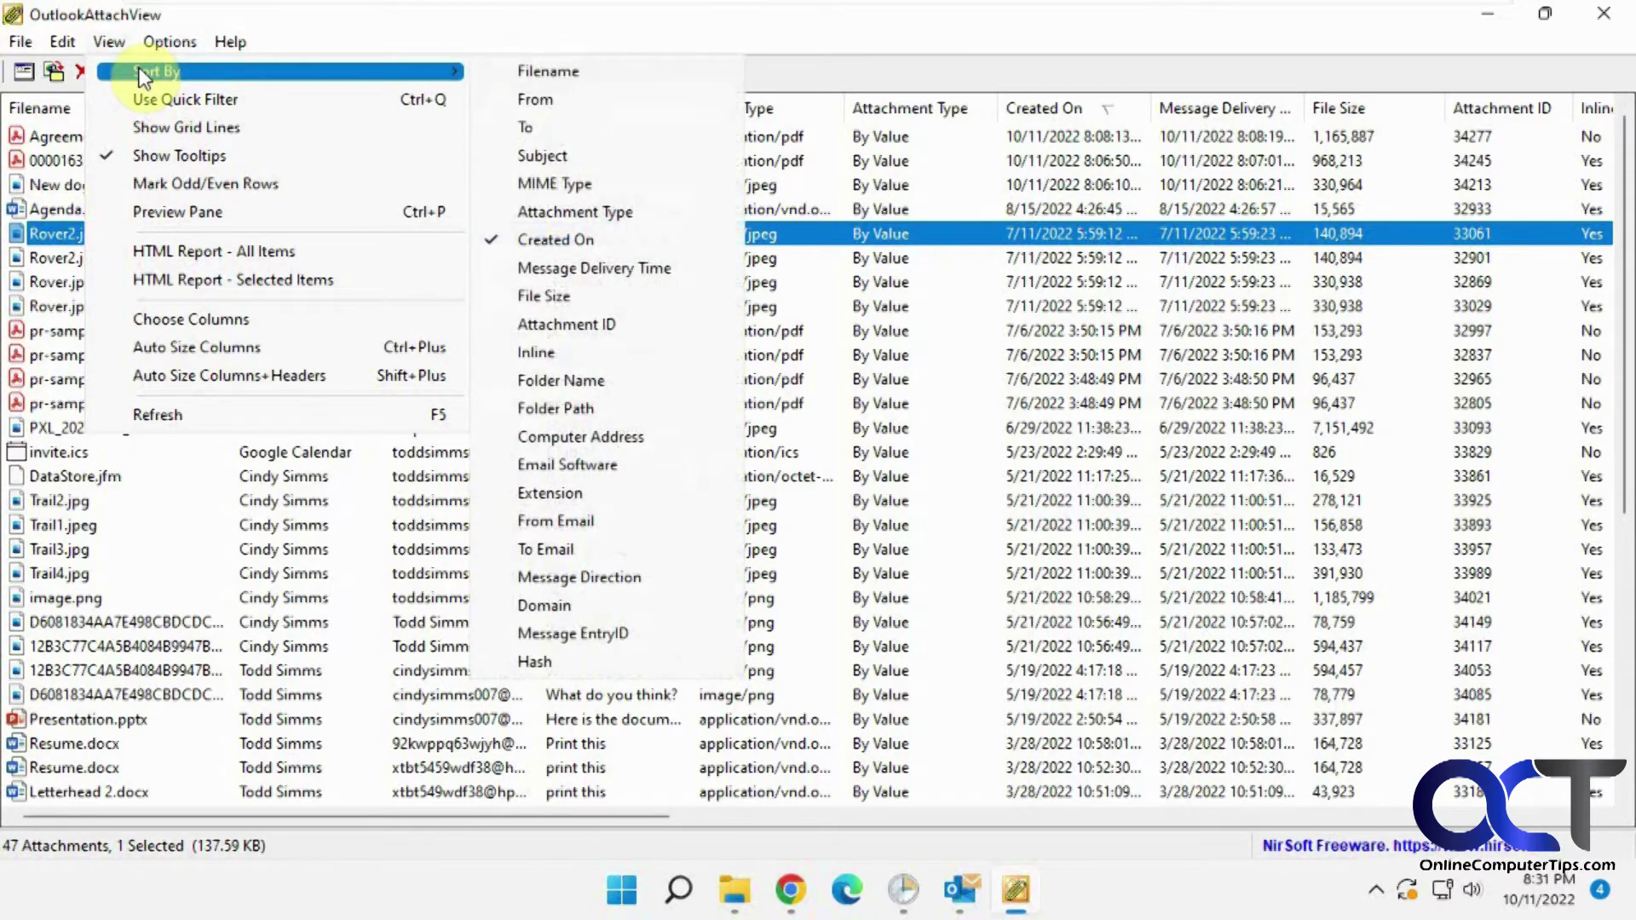
left_click(170, 130)
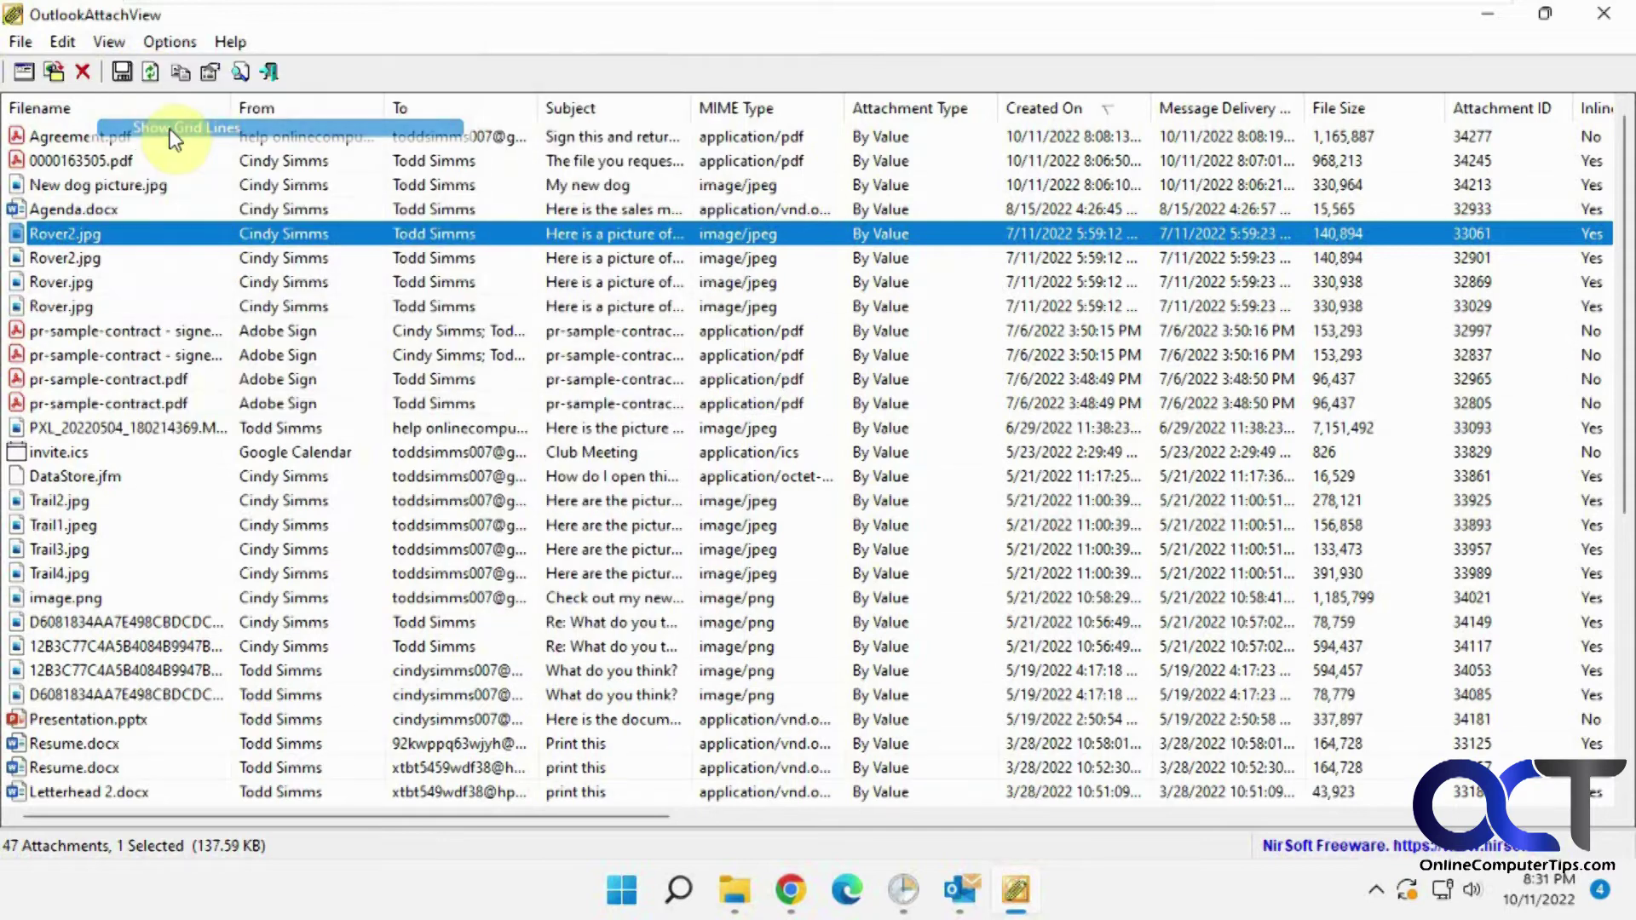
left_click(162, 41)
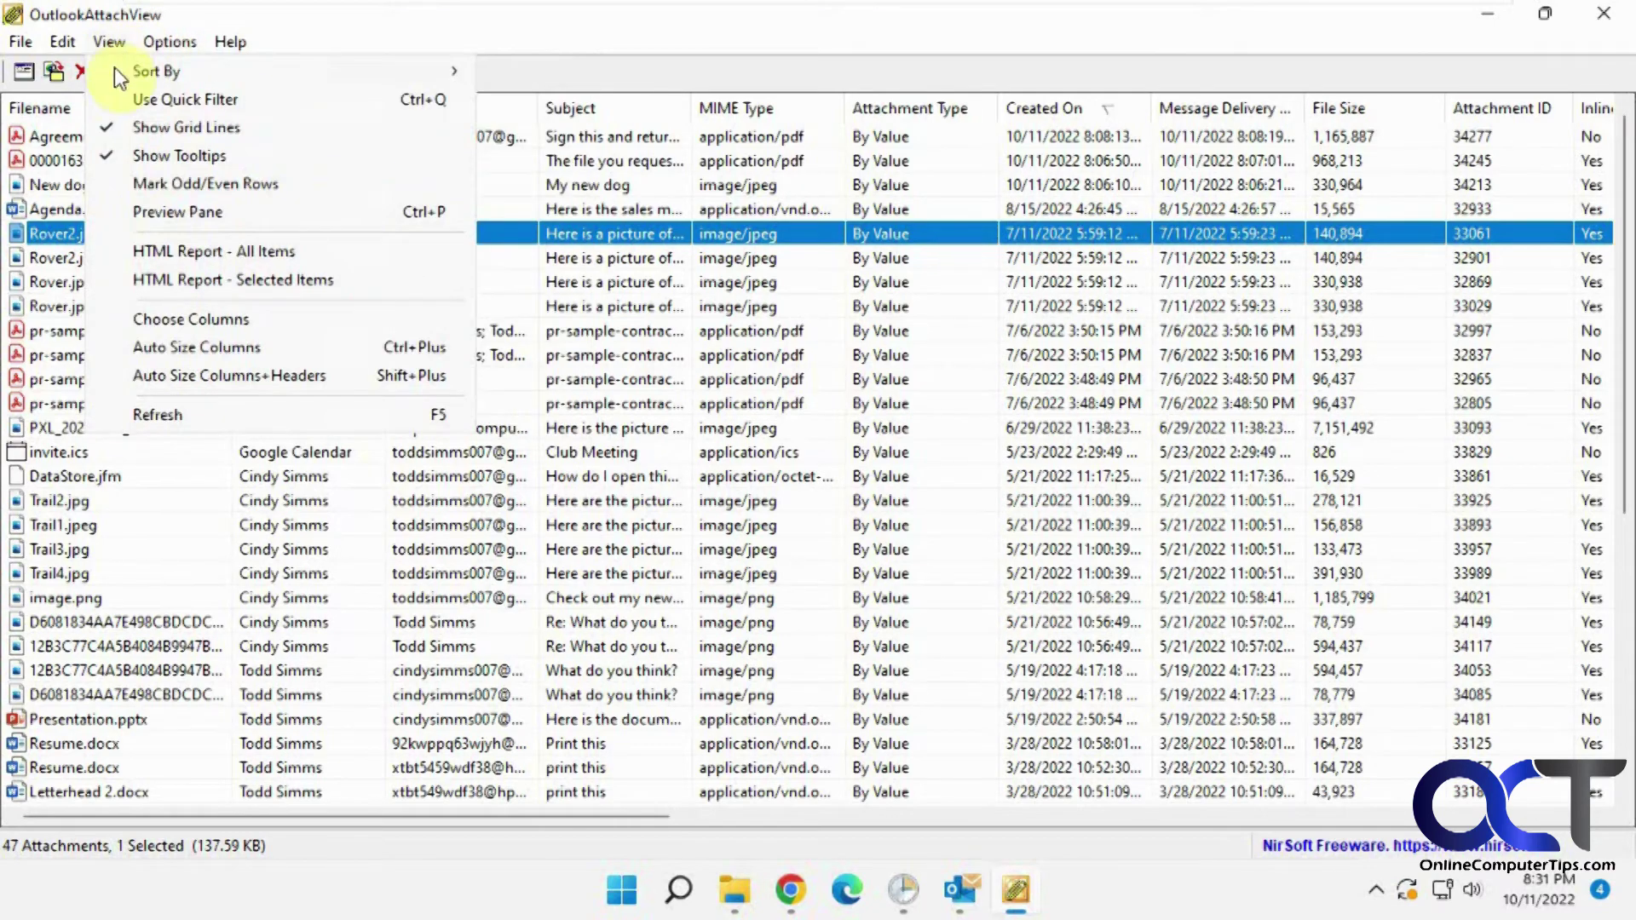
left_click(175, 190)
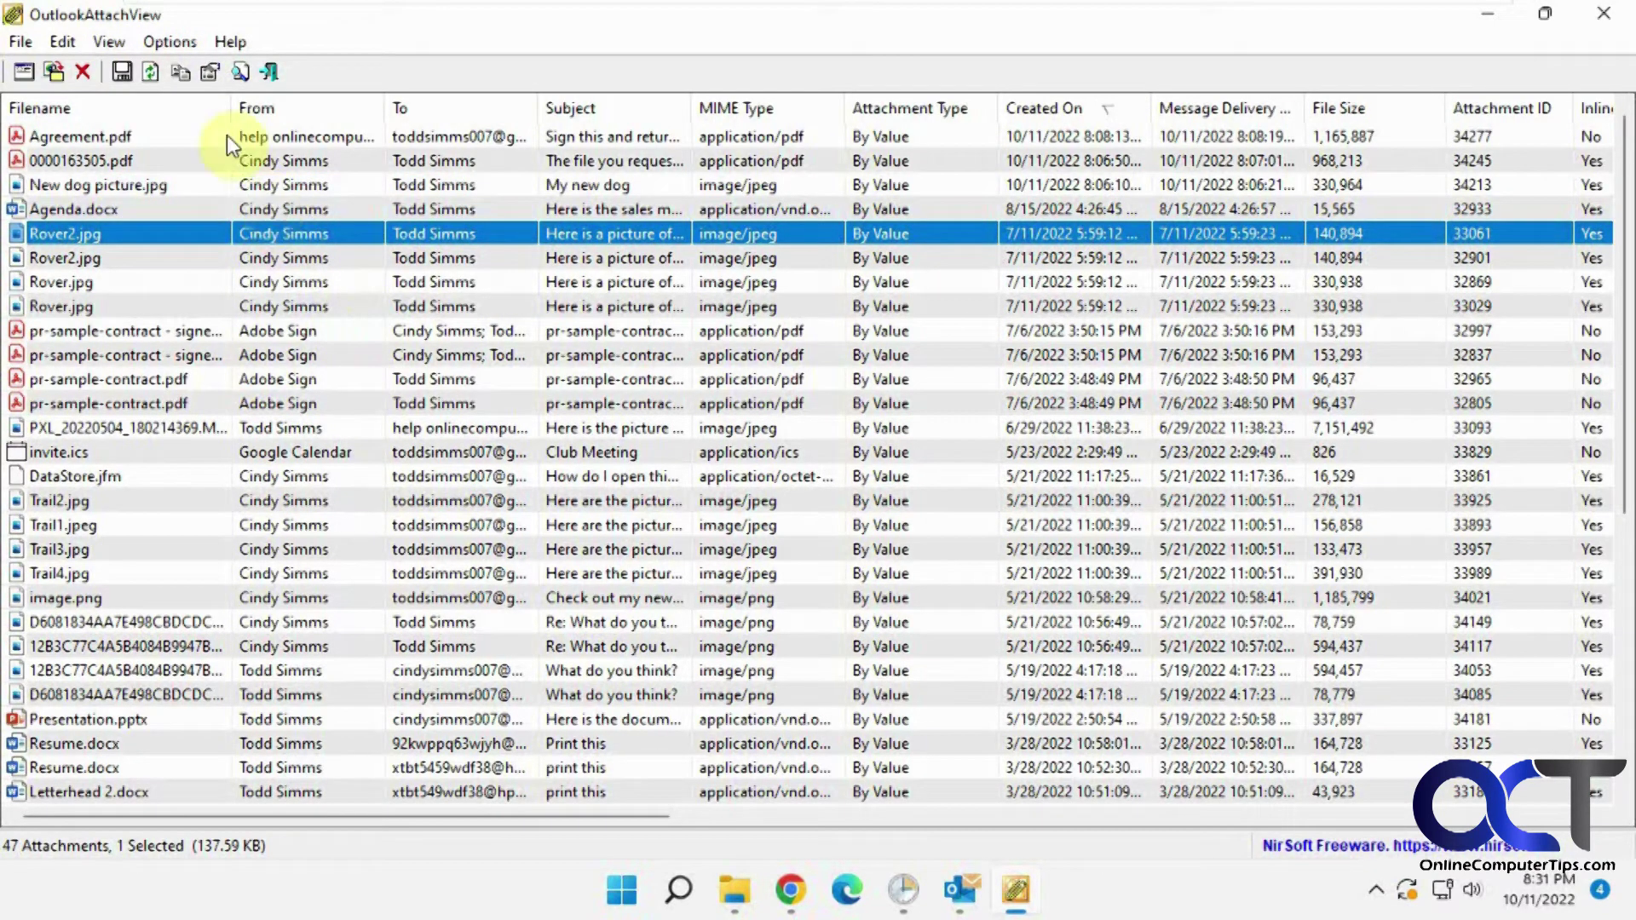
Step: Show the Quick Filter bar above the attachment list
left_click(171, 43)
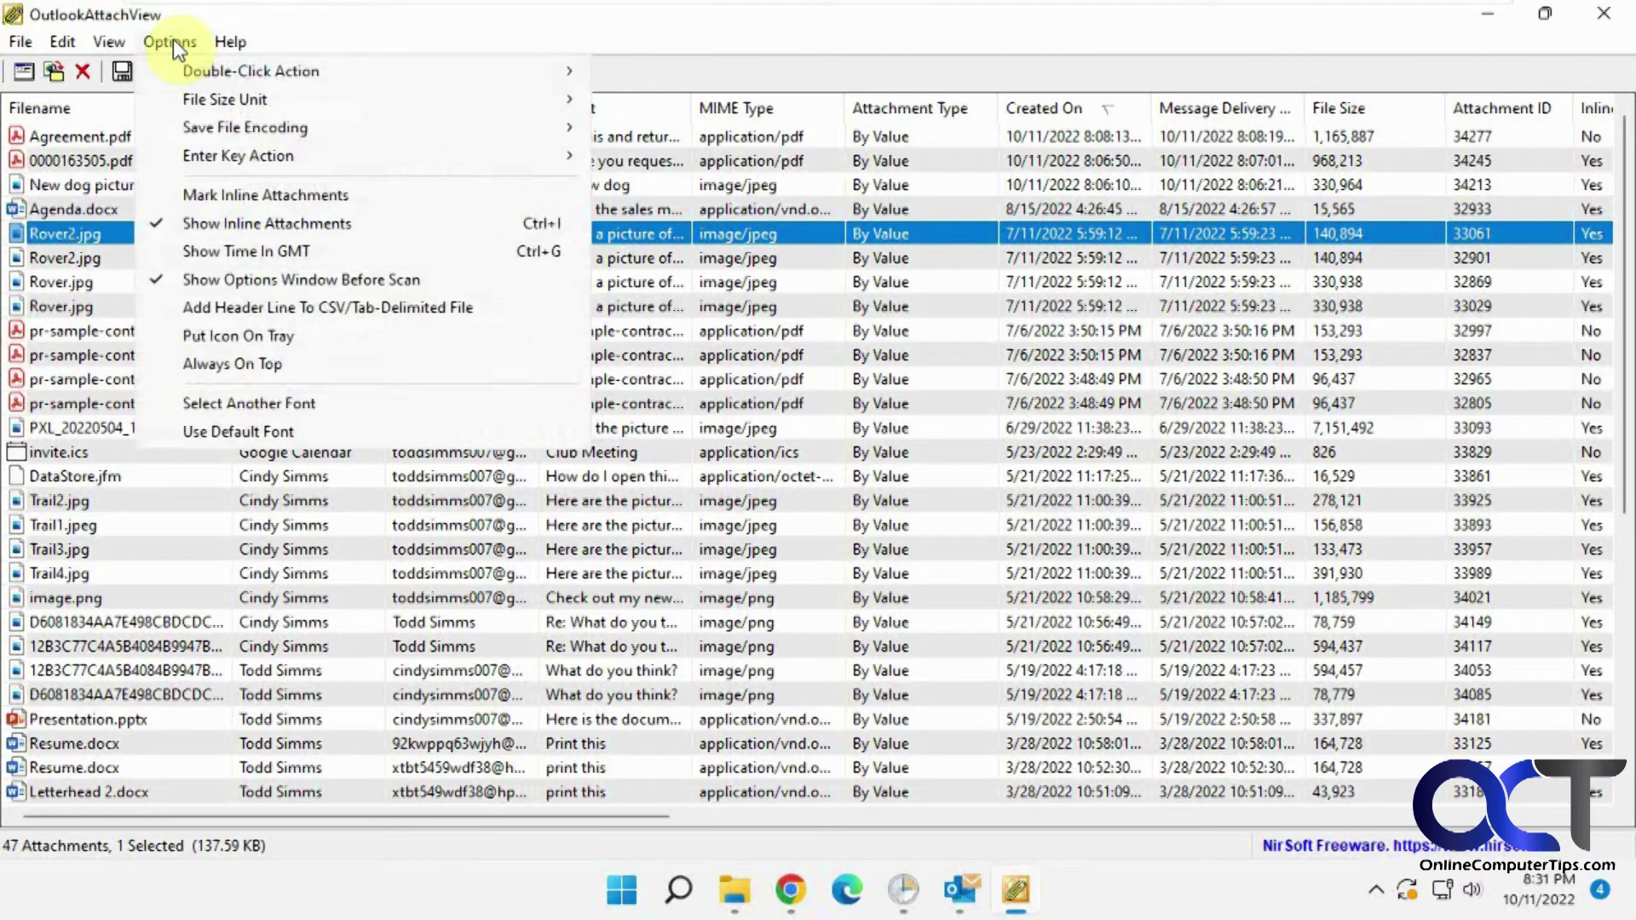
mouse_move(116, 40)
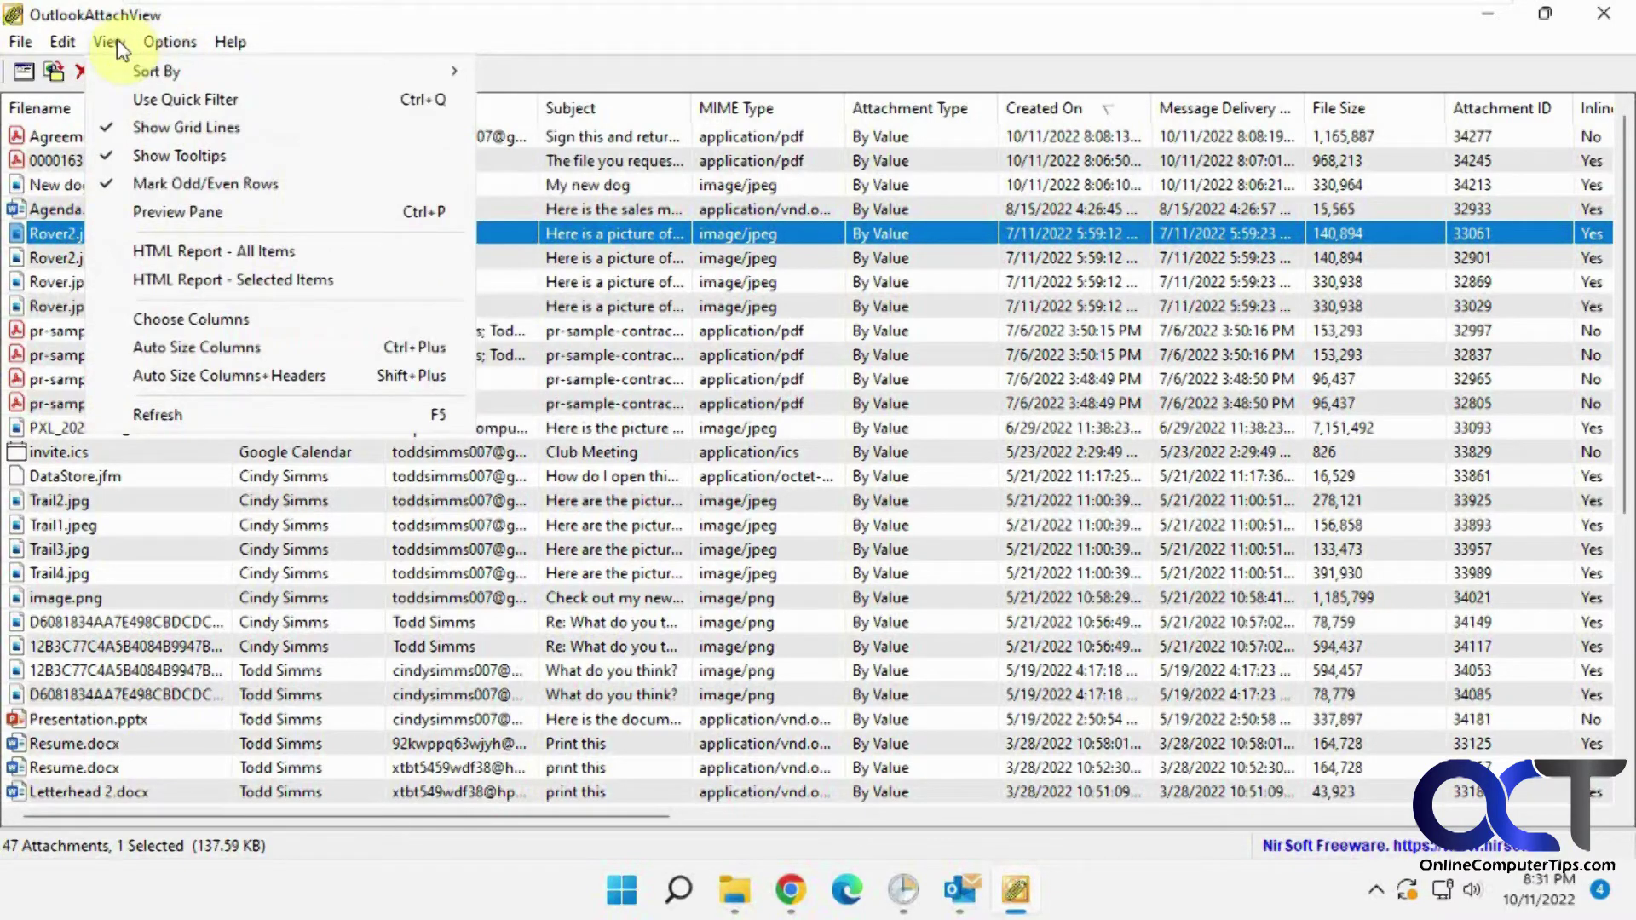
left_click(171, 99)
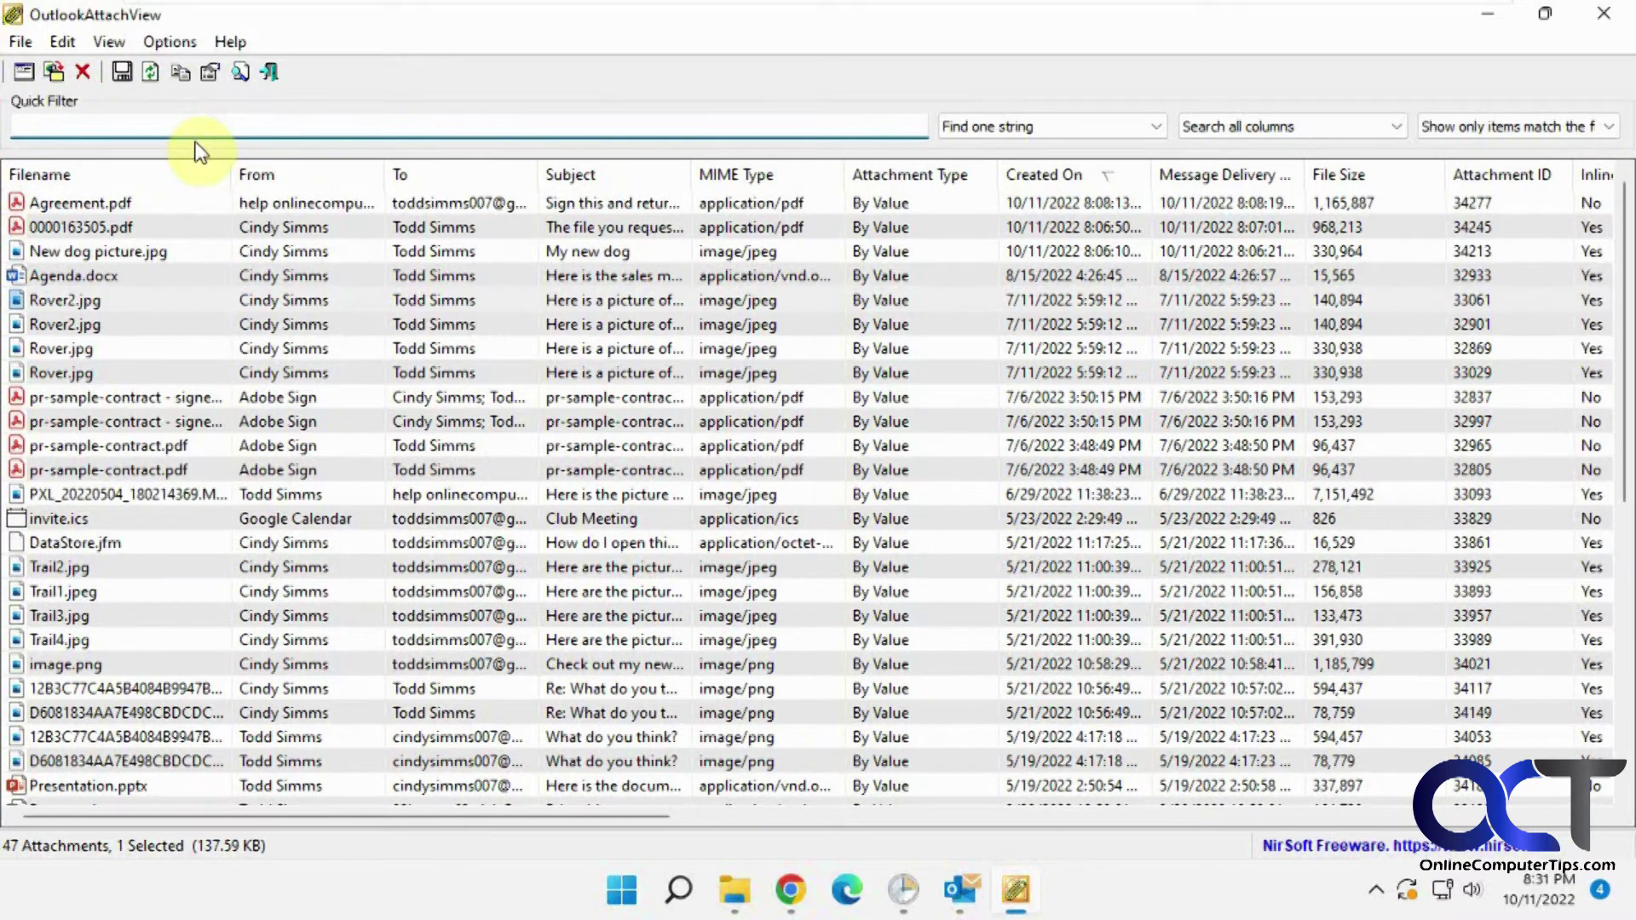
Step: Filter the list by 'dog', widen the Subject column, and cancel an accidental delete
type("dog")
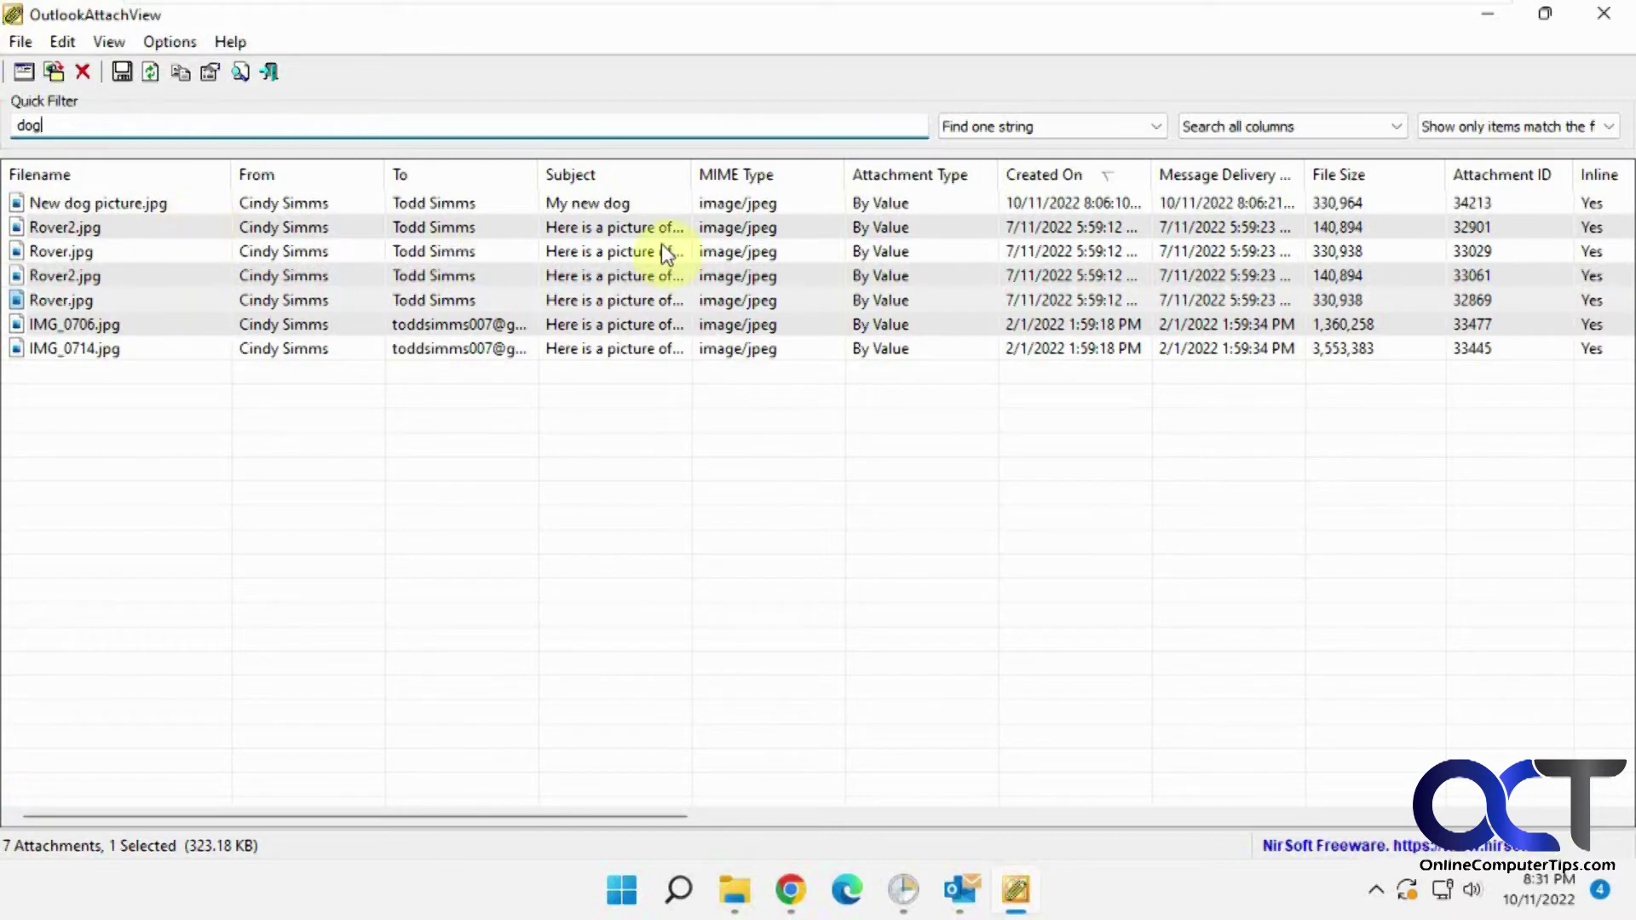
left_click_drag(692, 167, 895, 160)
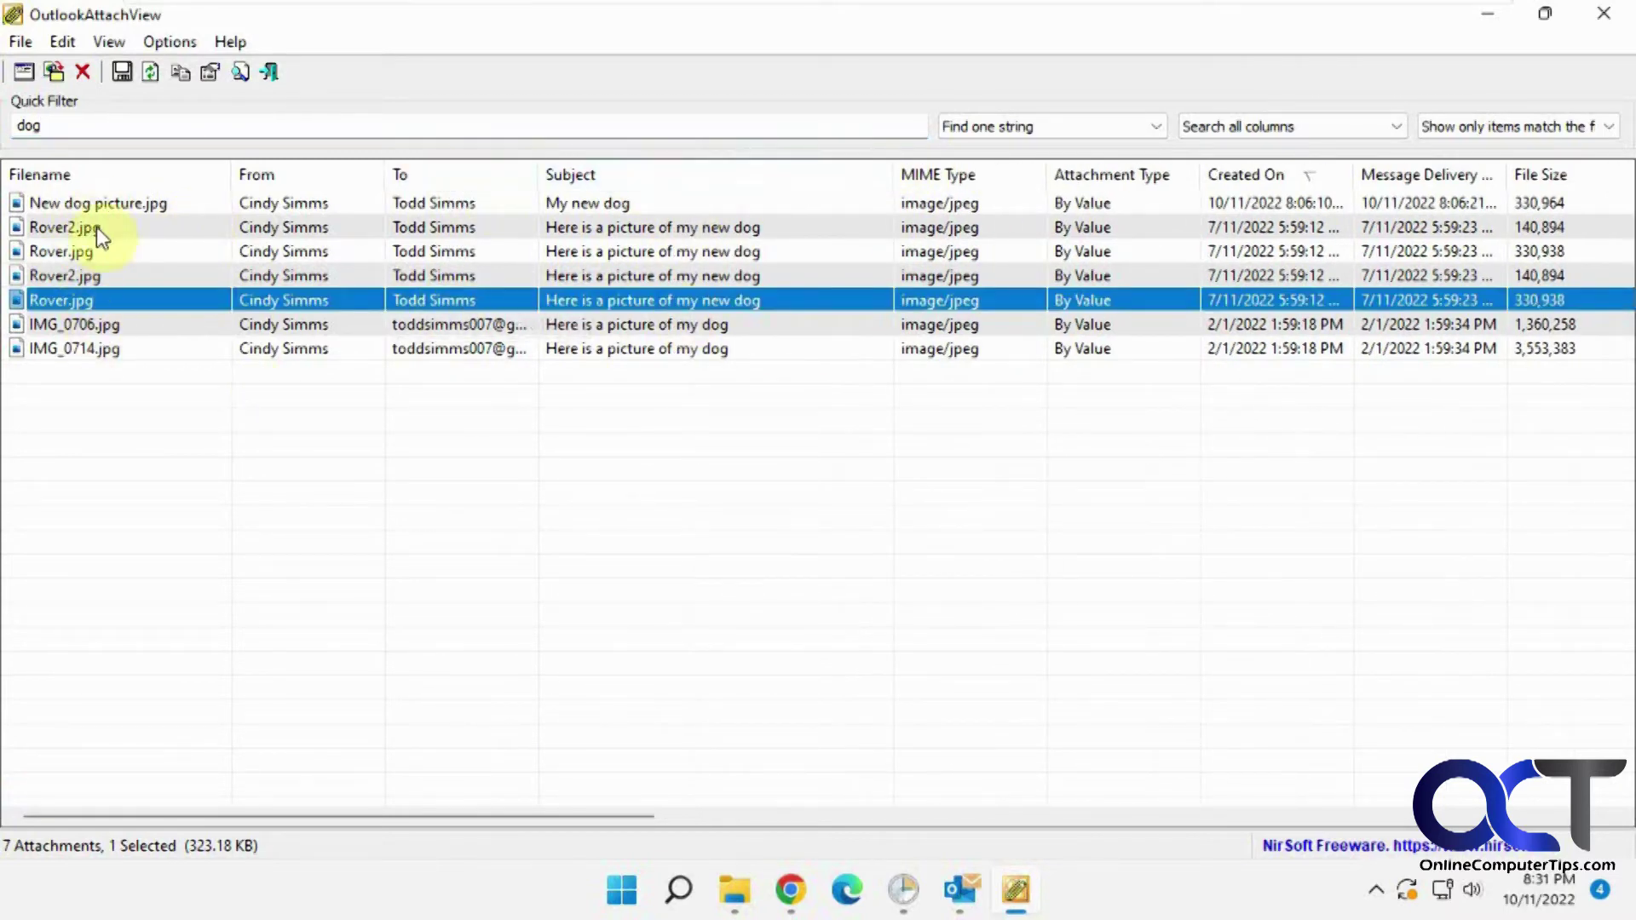
left_click_drag(55, 125, 7, 130)
left_click(83, 71)
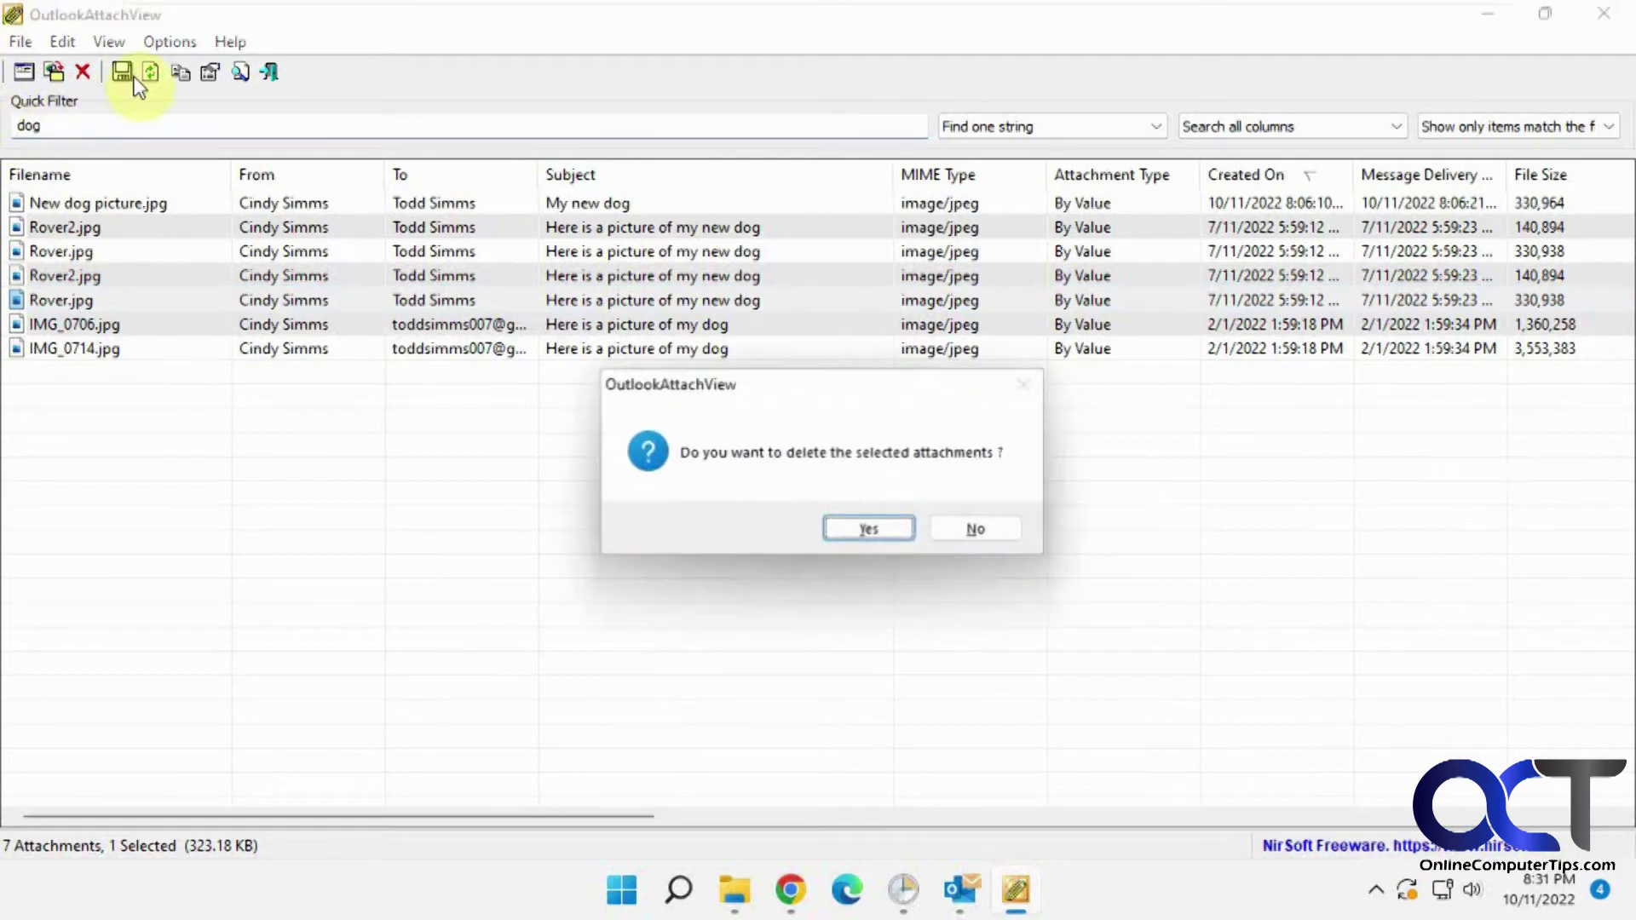
key("Escape")
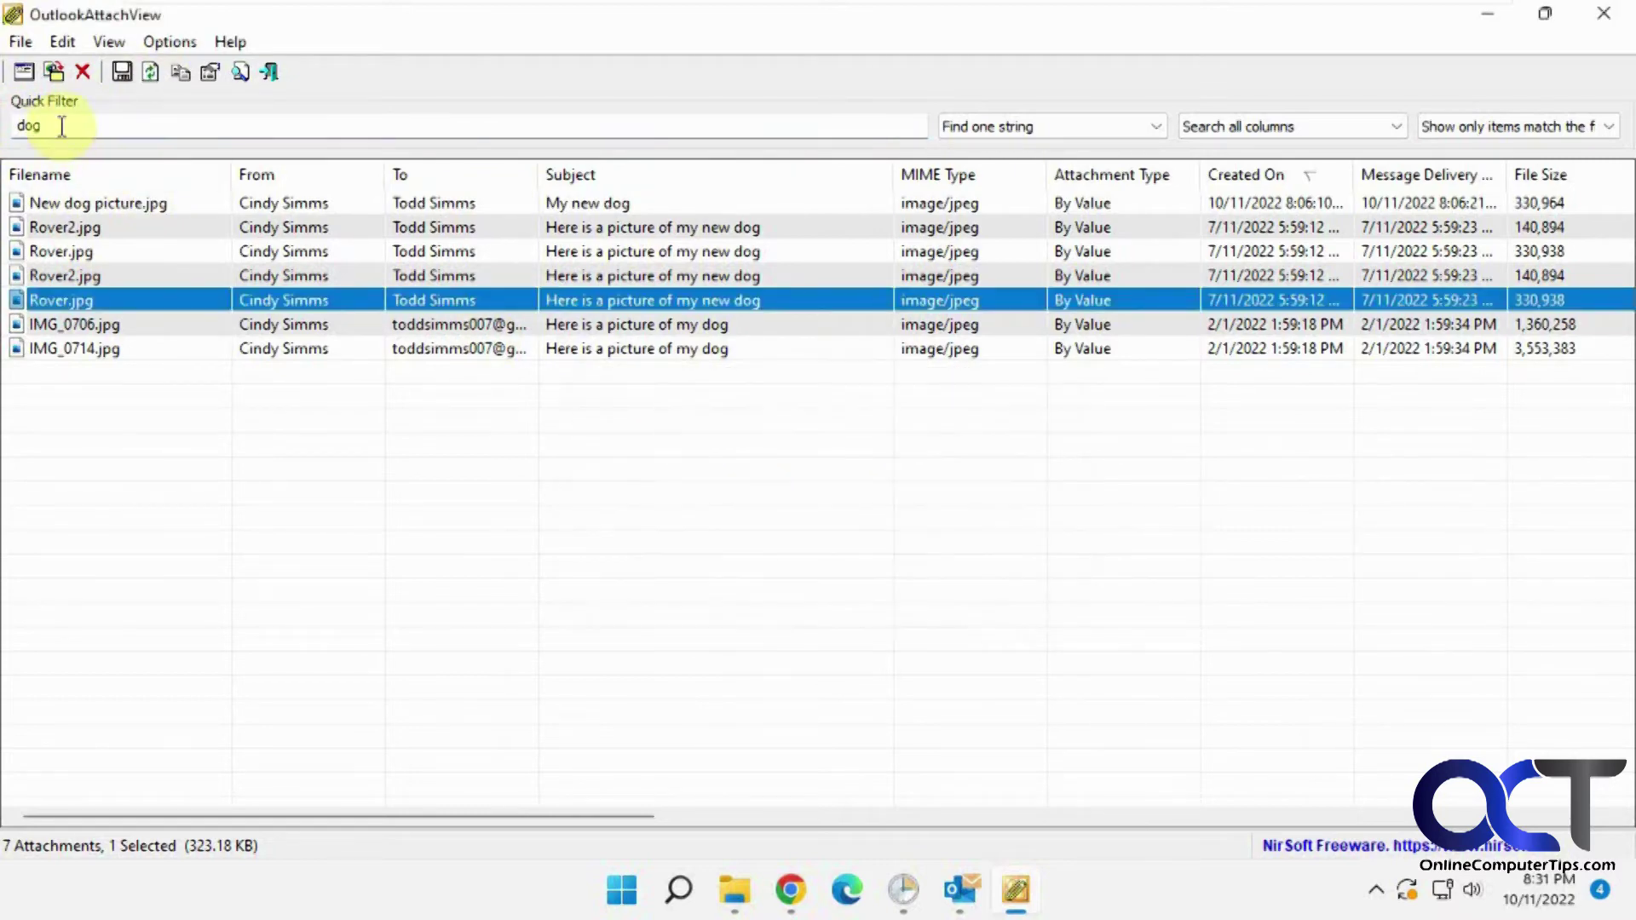
Step: Erase the 'dog' filter and turn off Use Quick Filter
double_click(59, 125)
key("BackSpace")
left_click(97, 43)
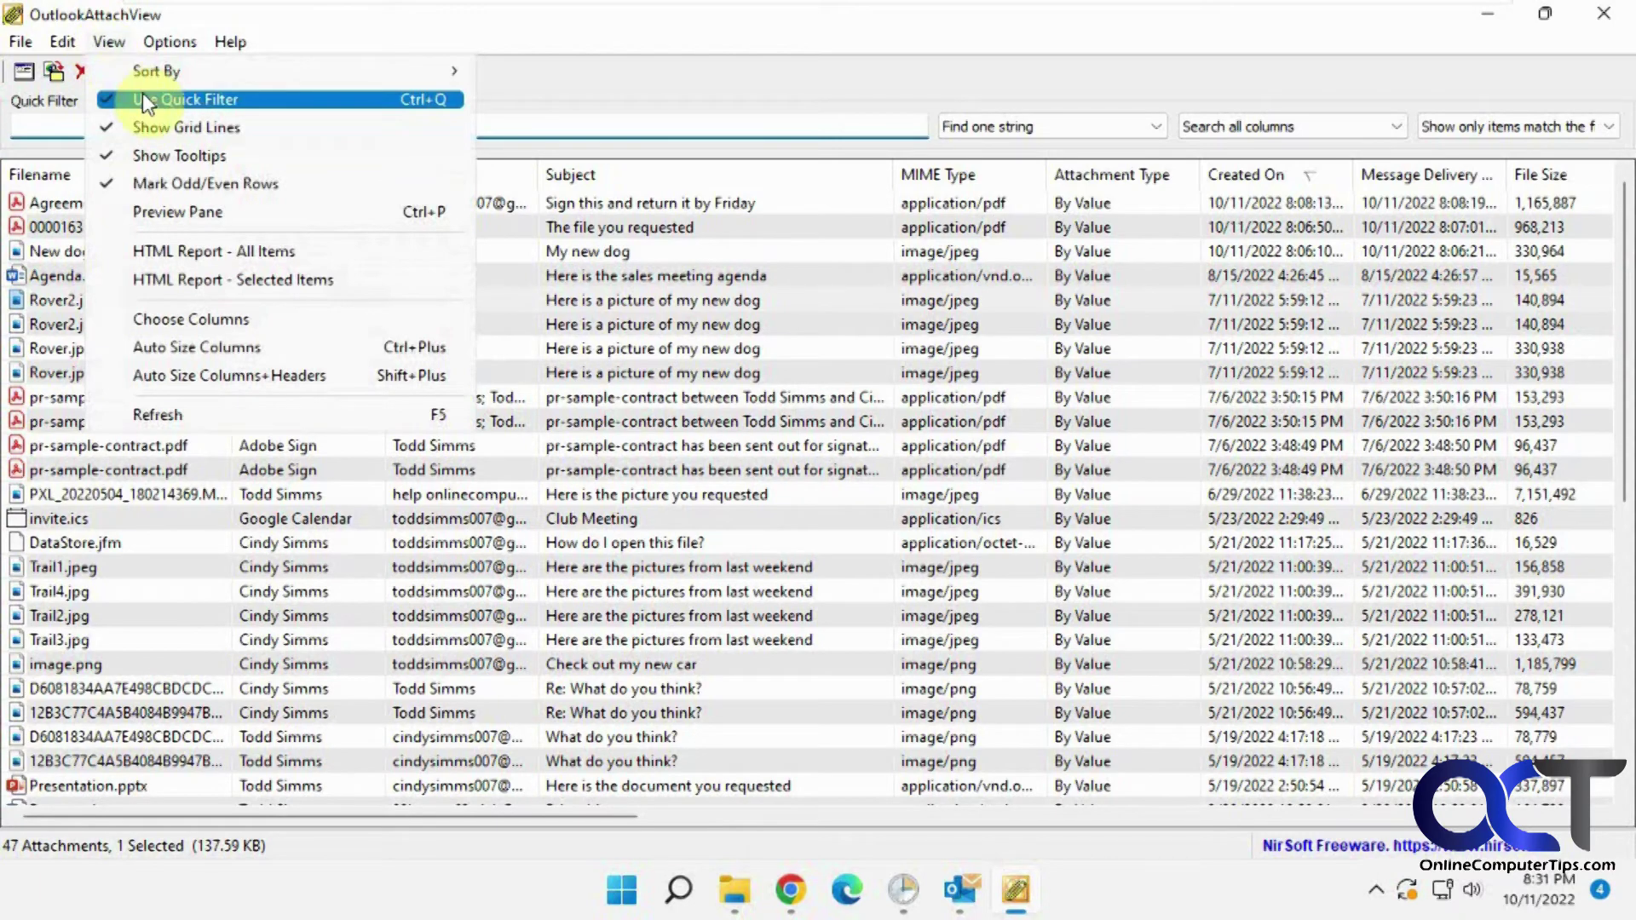
left_click(142, 94)
left_click(71, 43)
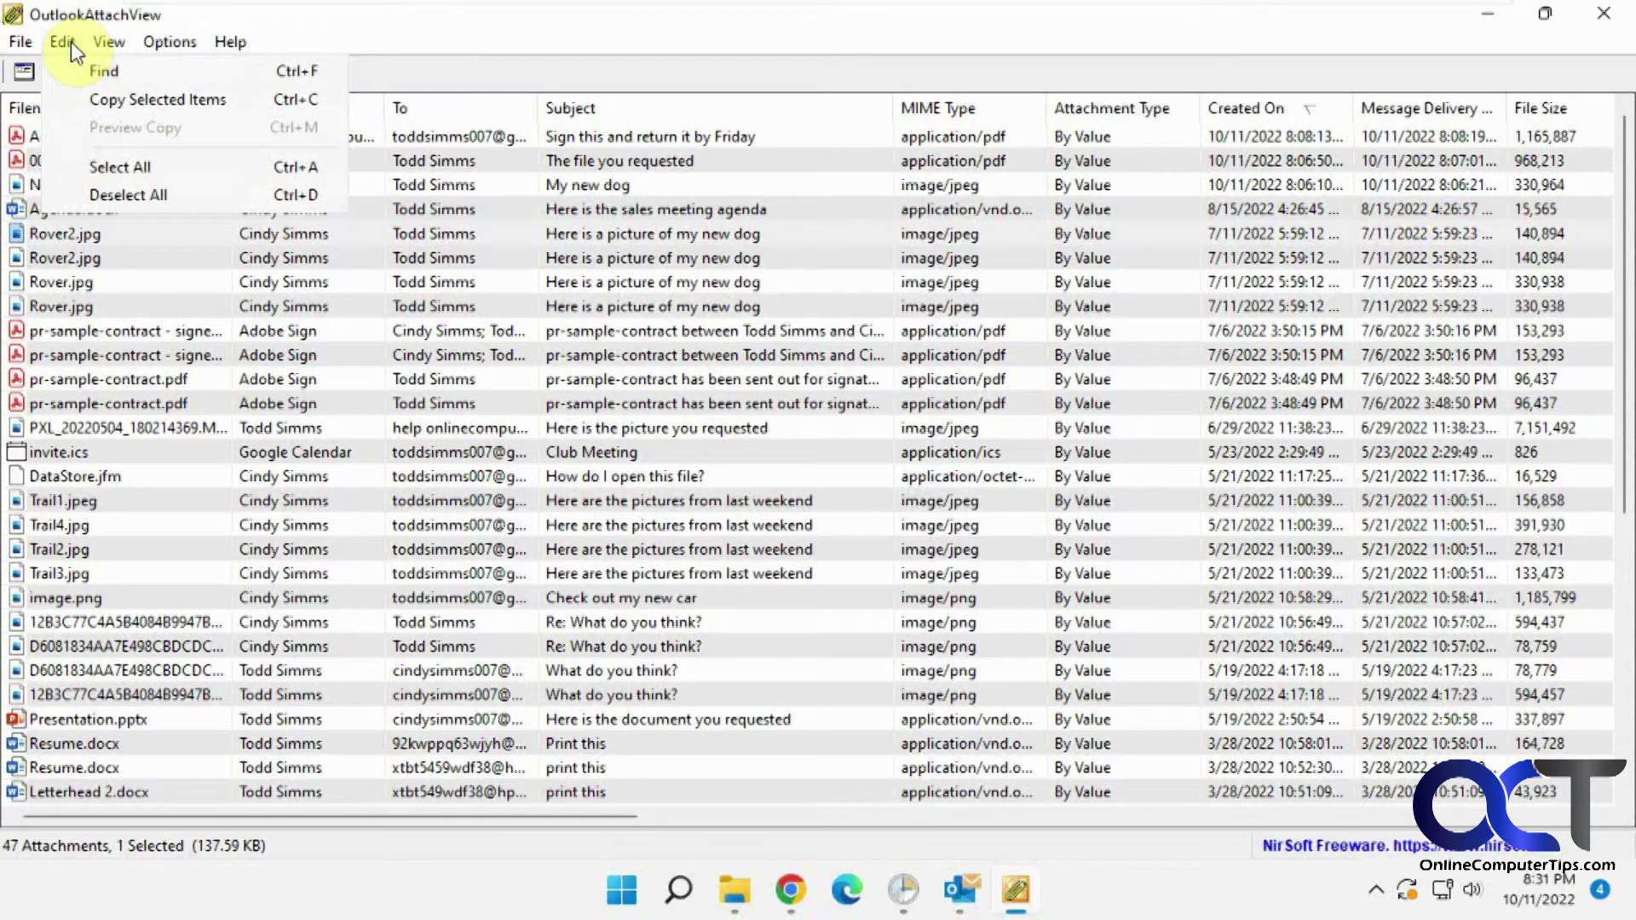
Step: Select only the Agenda.docx attachment and choose Export Attachments Information
left_click(126, 165)
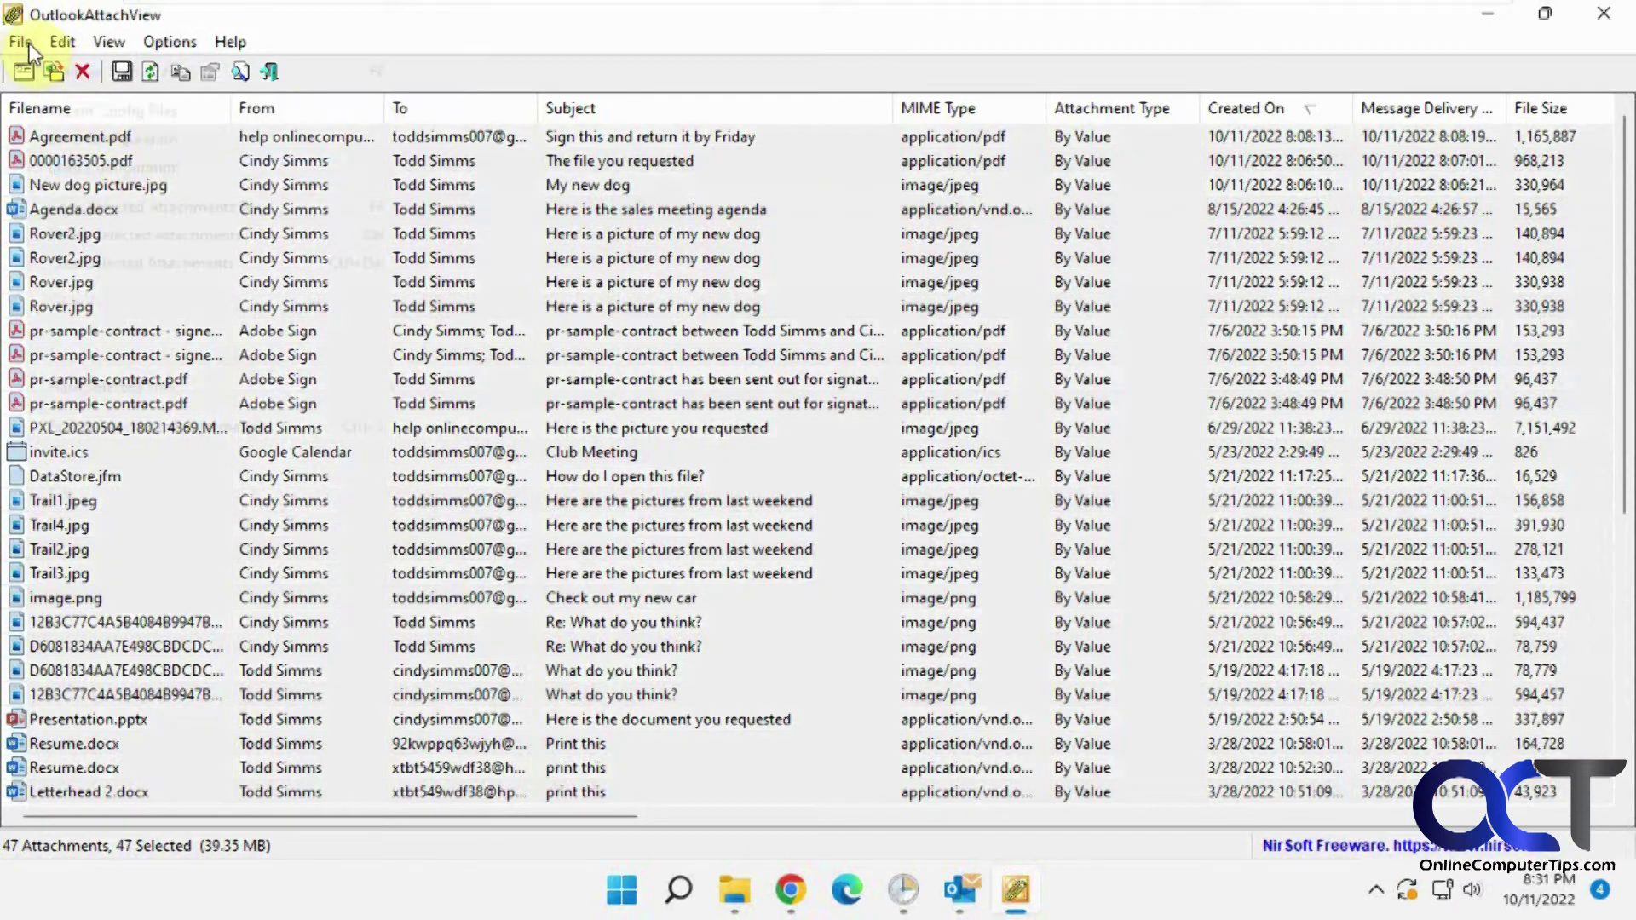
left_click(26, 45)
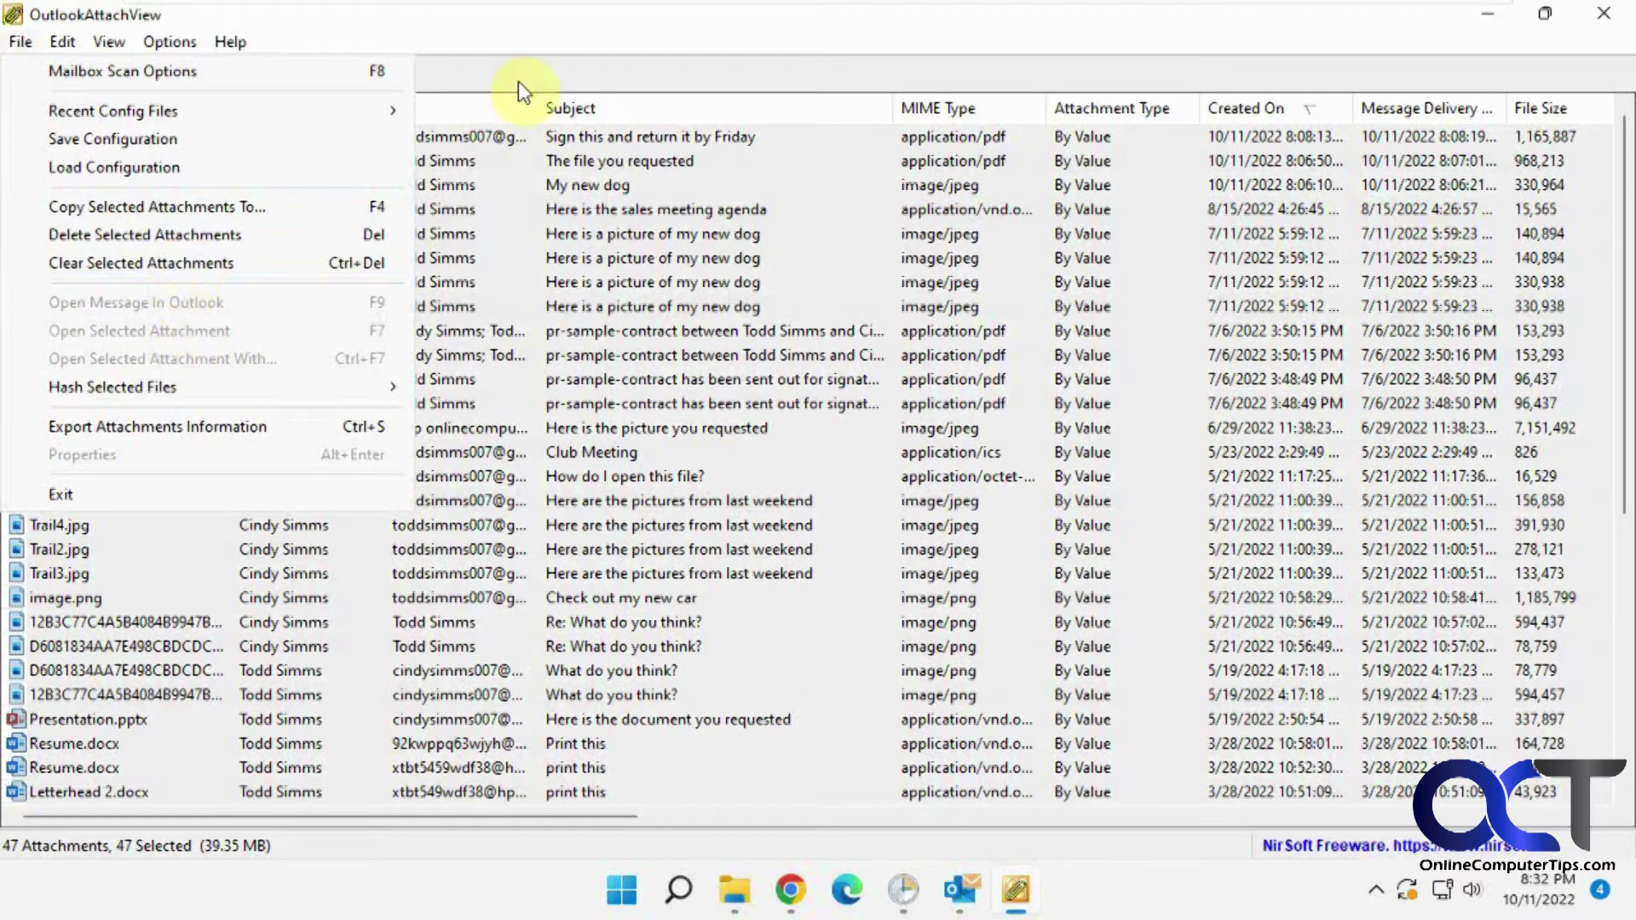
left_click(564, 33)
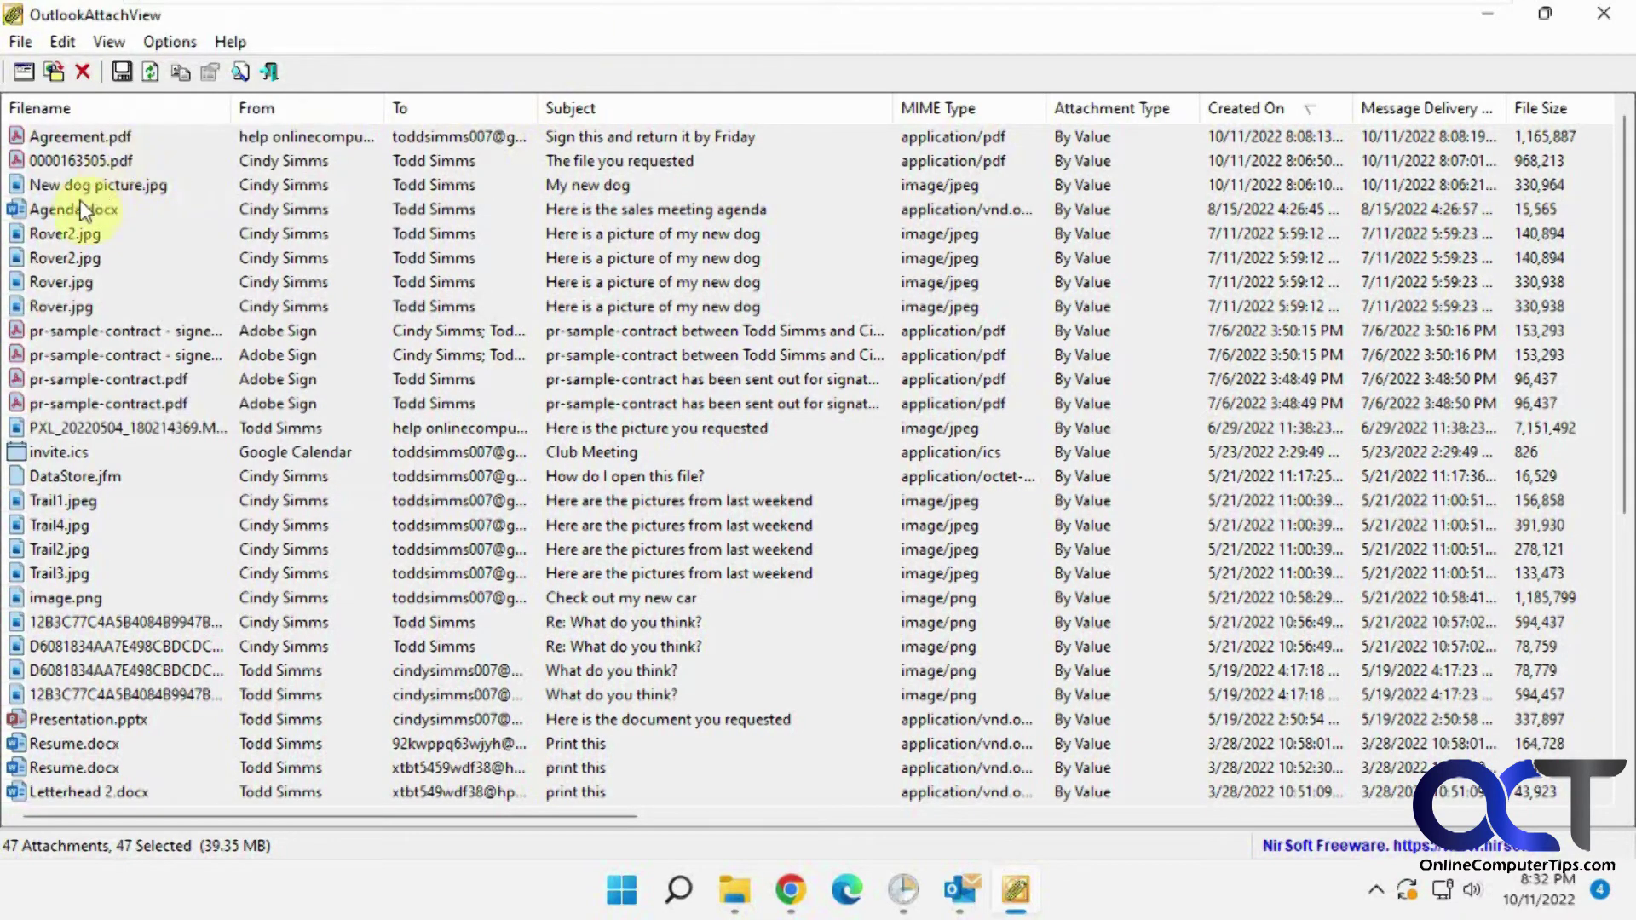
left_click(101, 211)
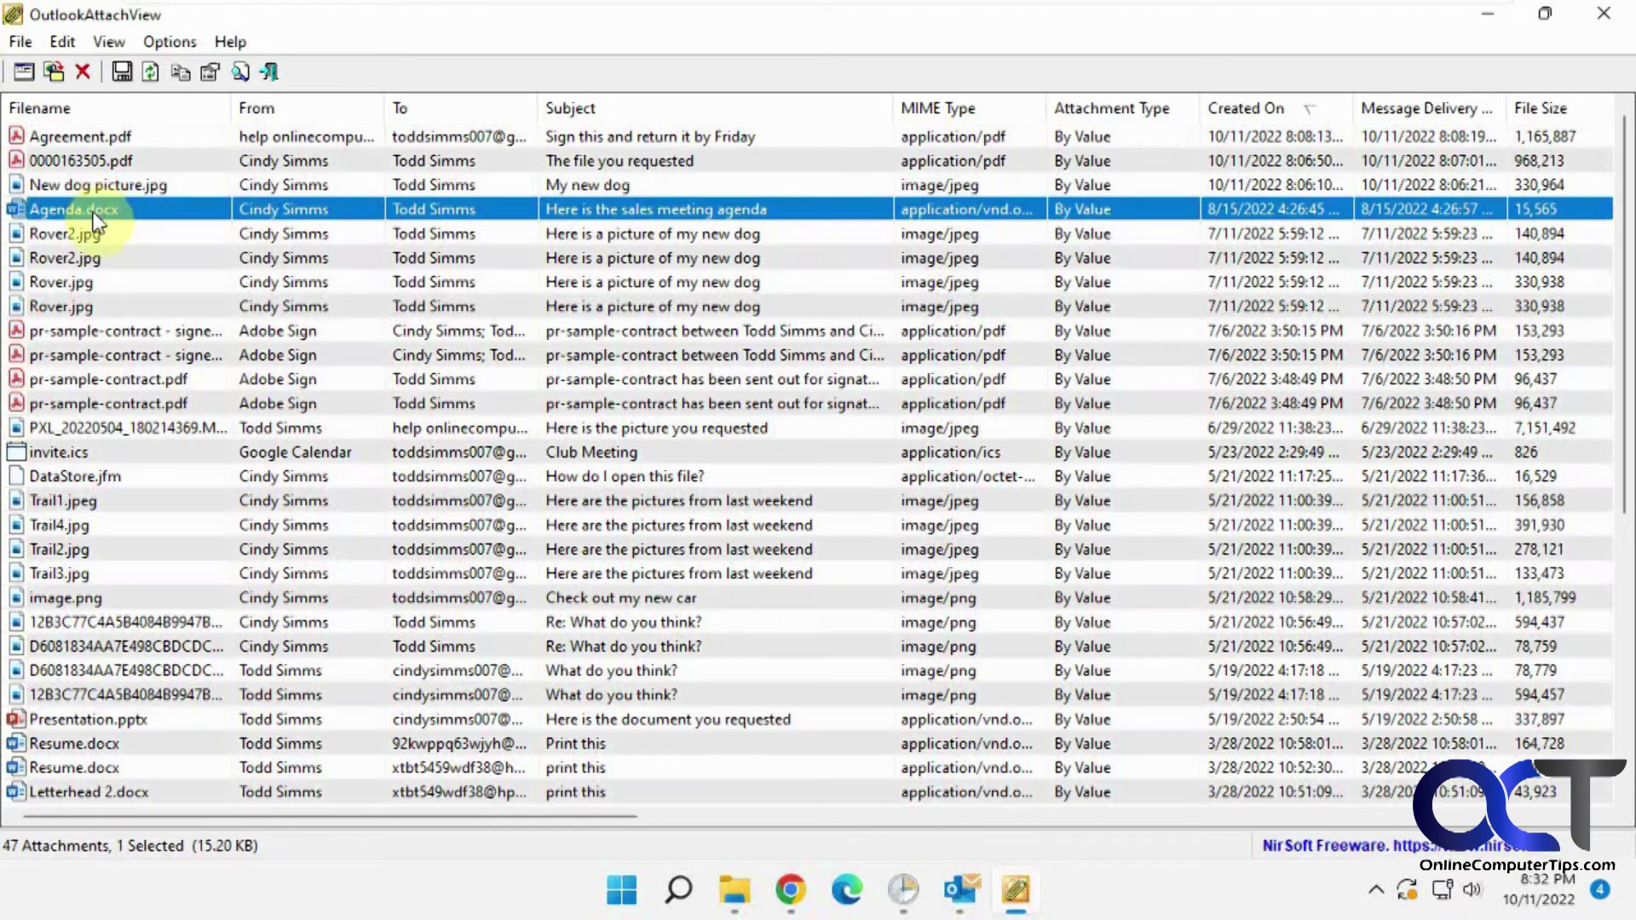
left_click(24, 43)
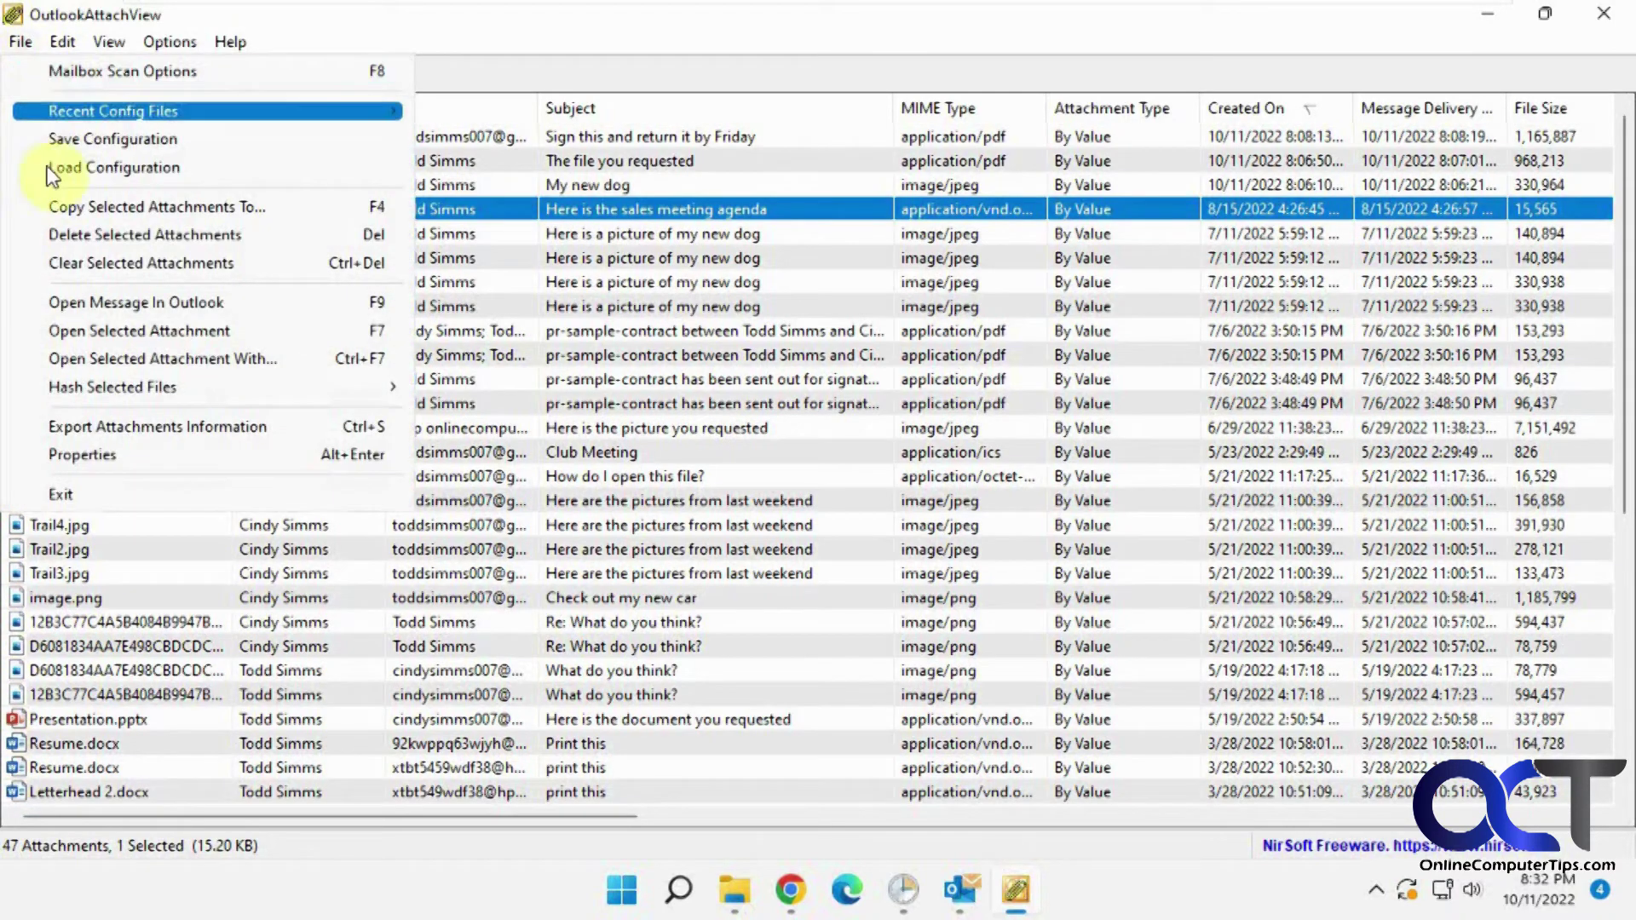
left_click(167, 426)
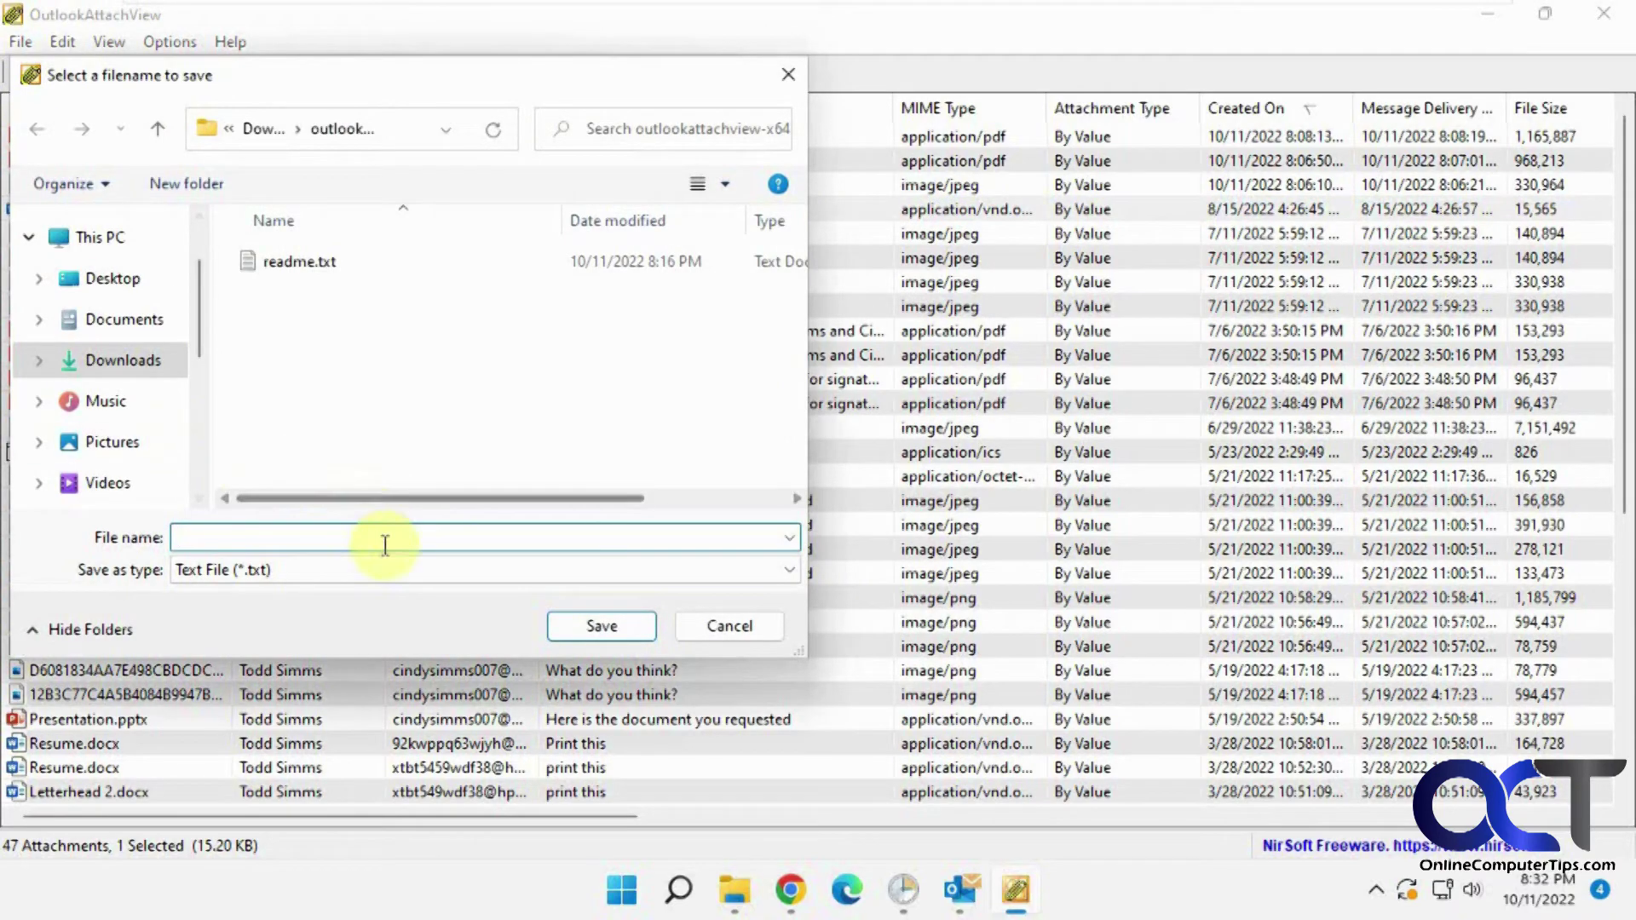
Step: Save the export as test.txt and open it from its folder
type("test")
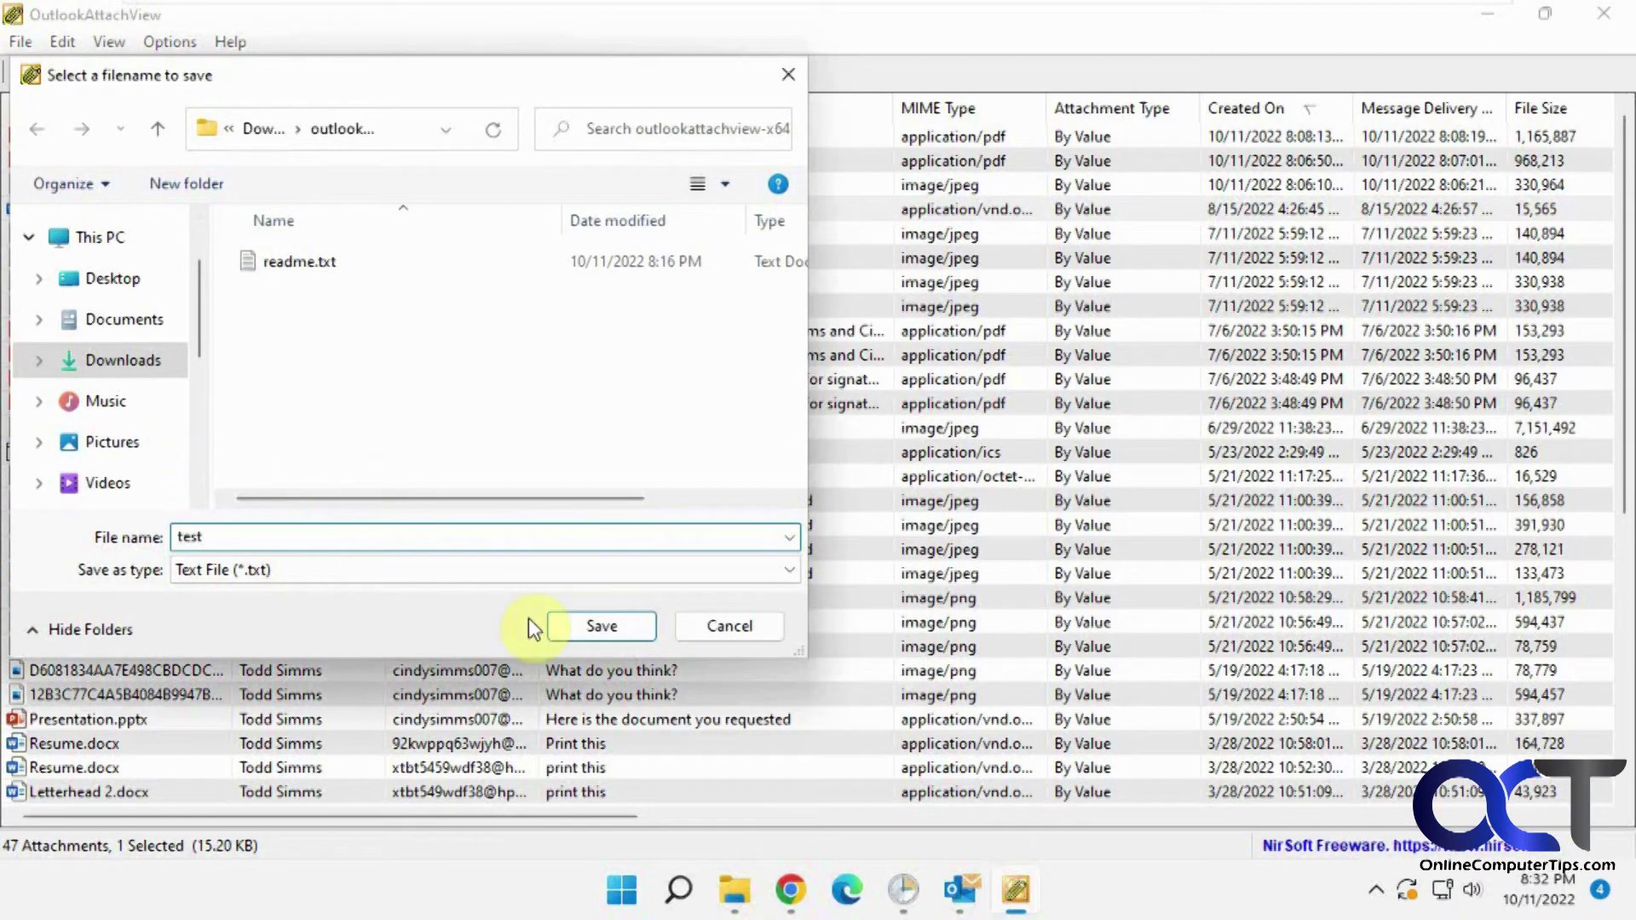
left_click(584, 625)
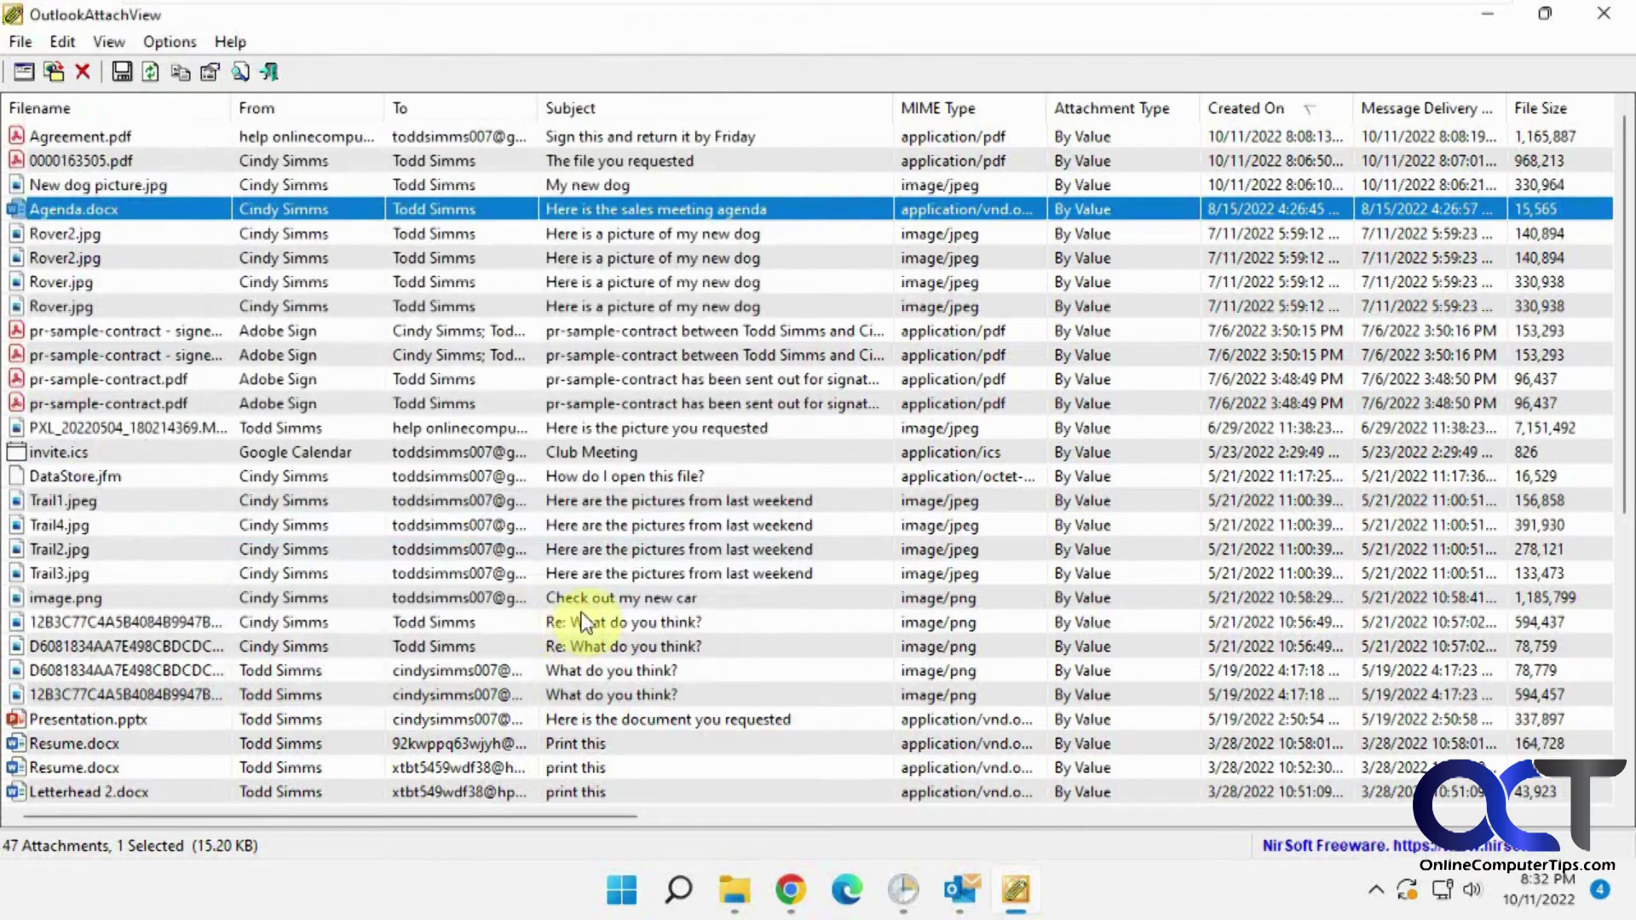
left_click(734, 889)
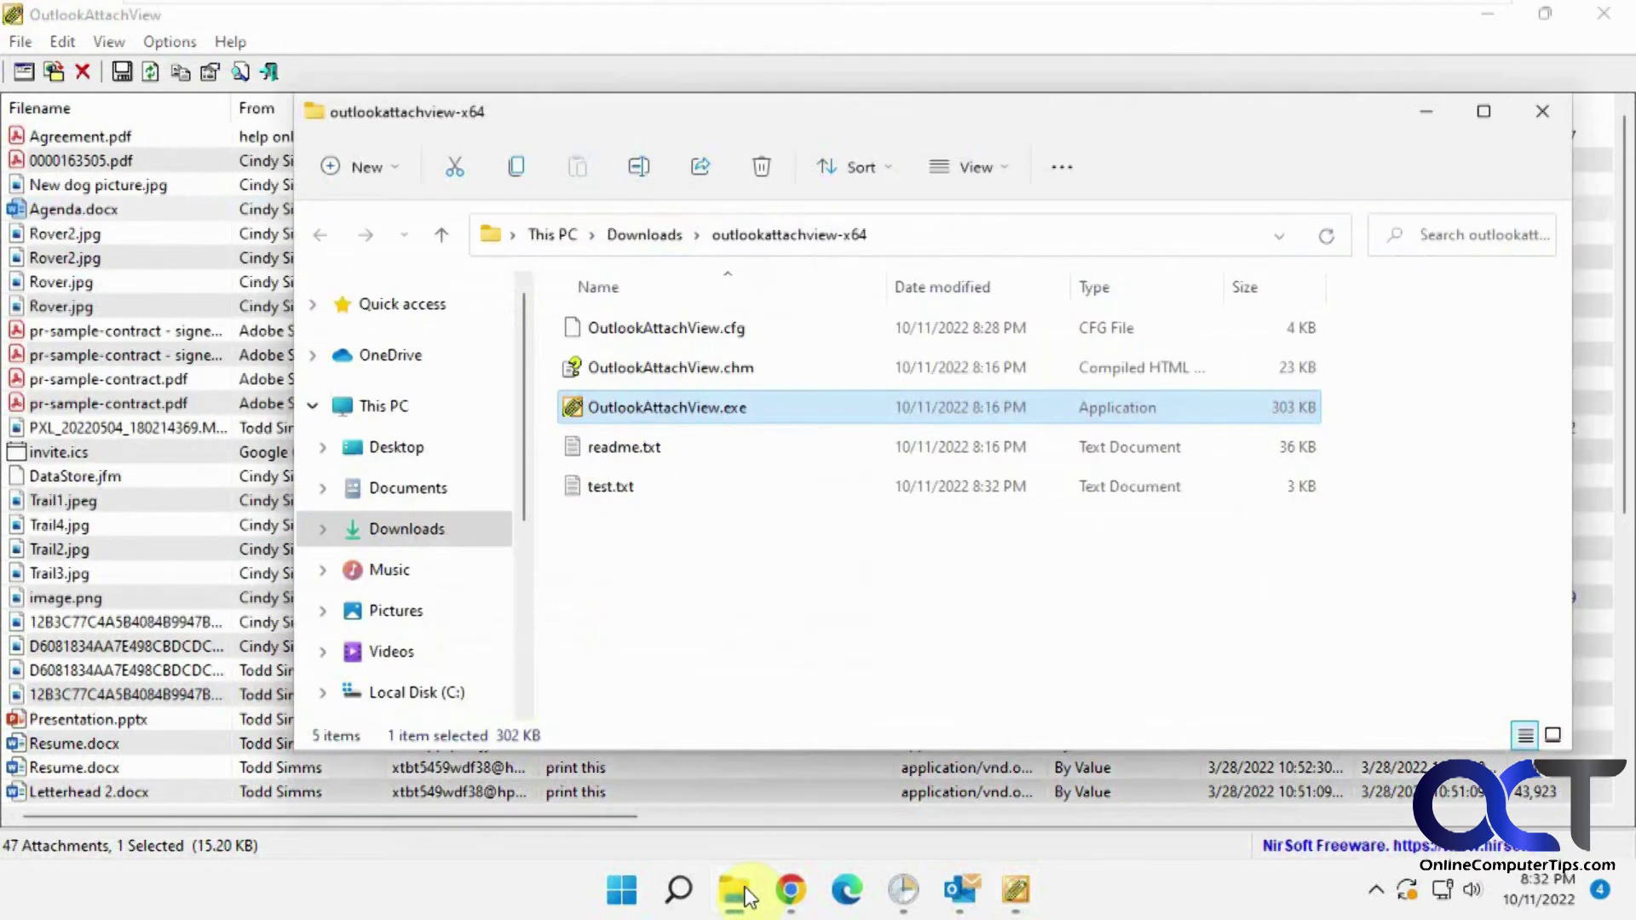
double_click(615, 498)
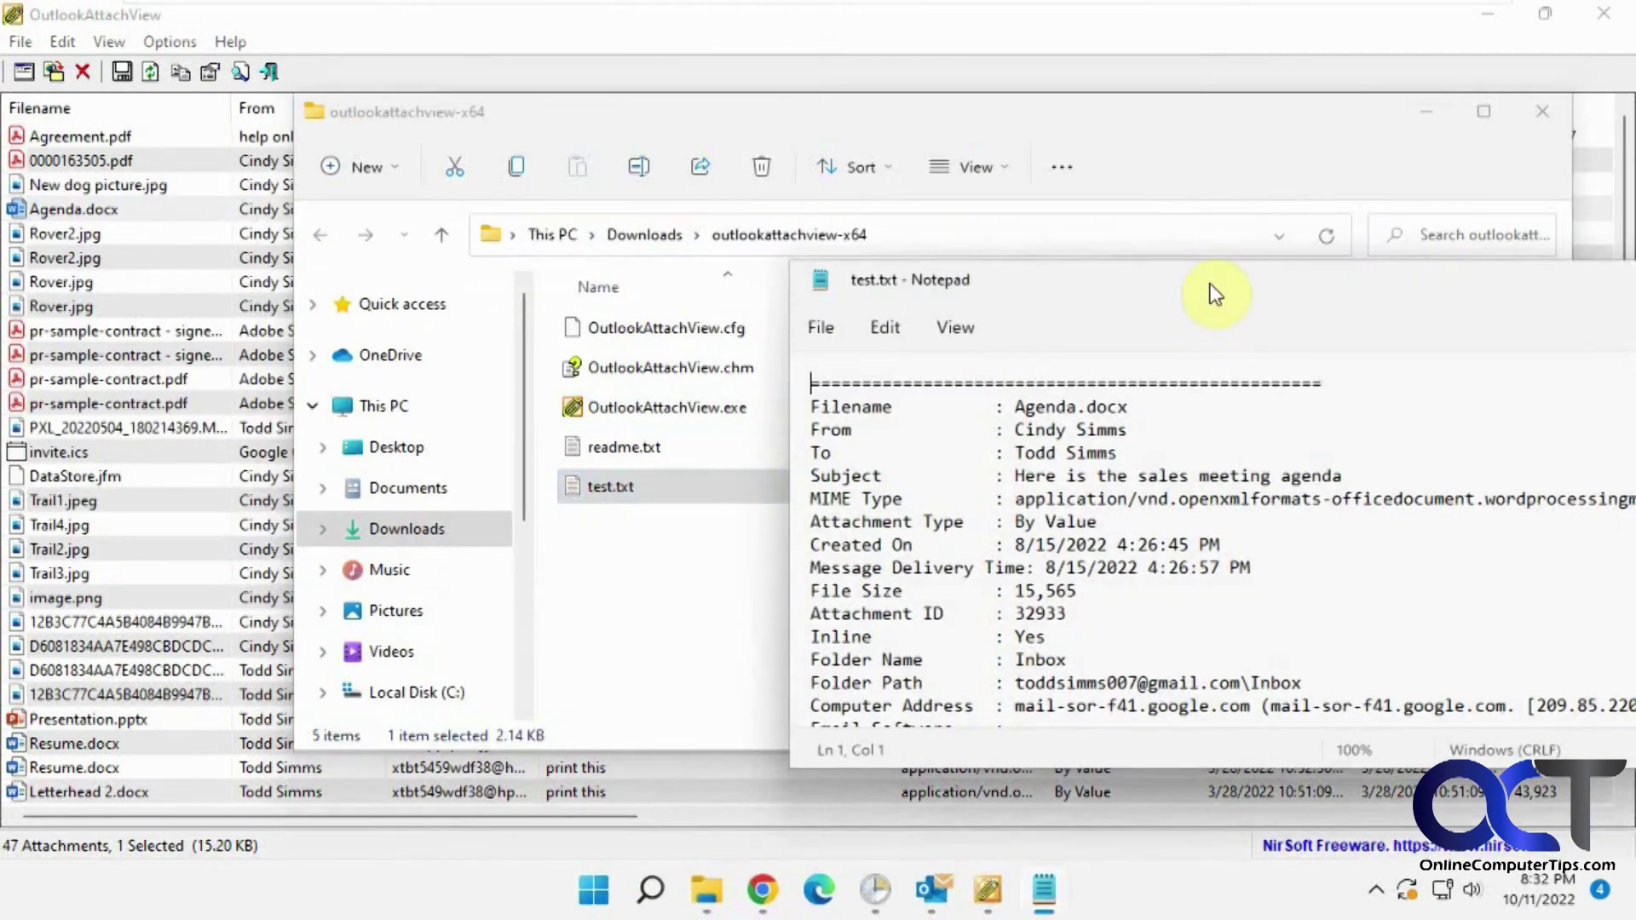
Step: Read the report in Notepad, close it, and minimize the folder window
left_click_drag(1216, 294, 810, 145)
scroll(861, 314, "down", 4)
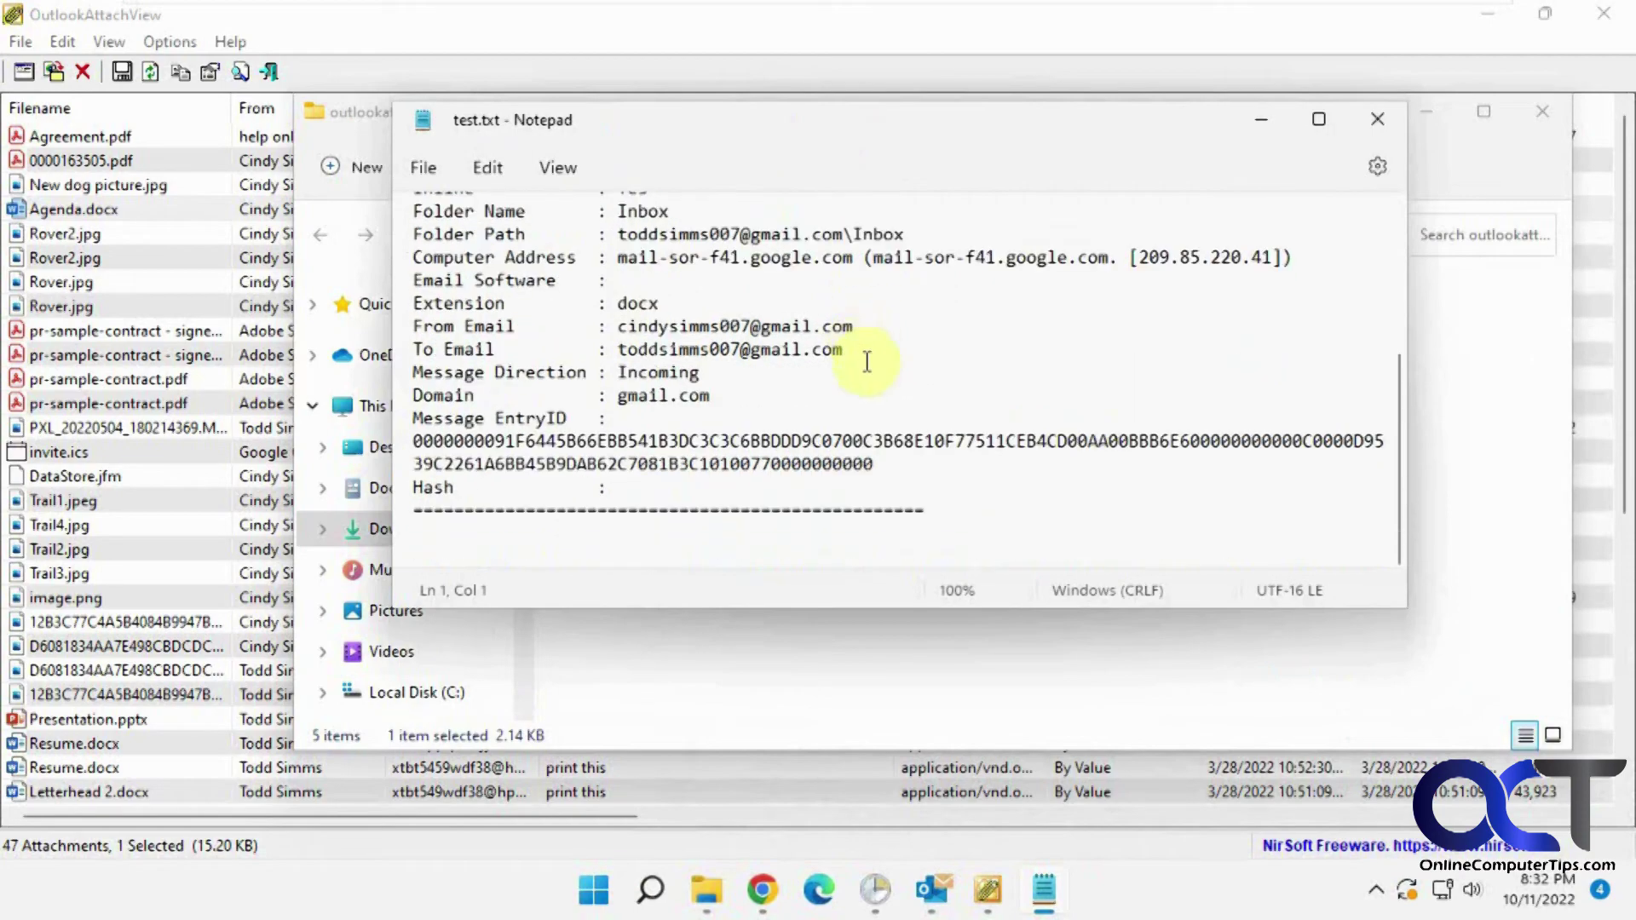
scroll(866, 361, "up", 5)
left_click(1378, 118)
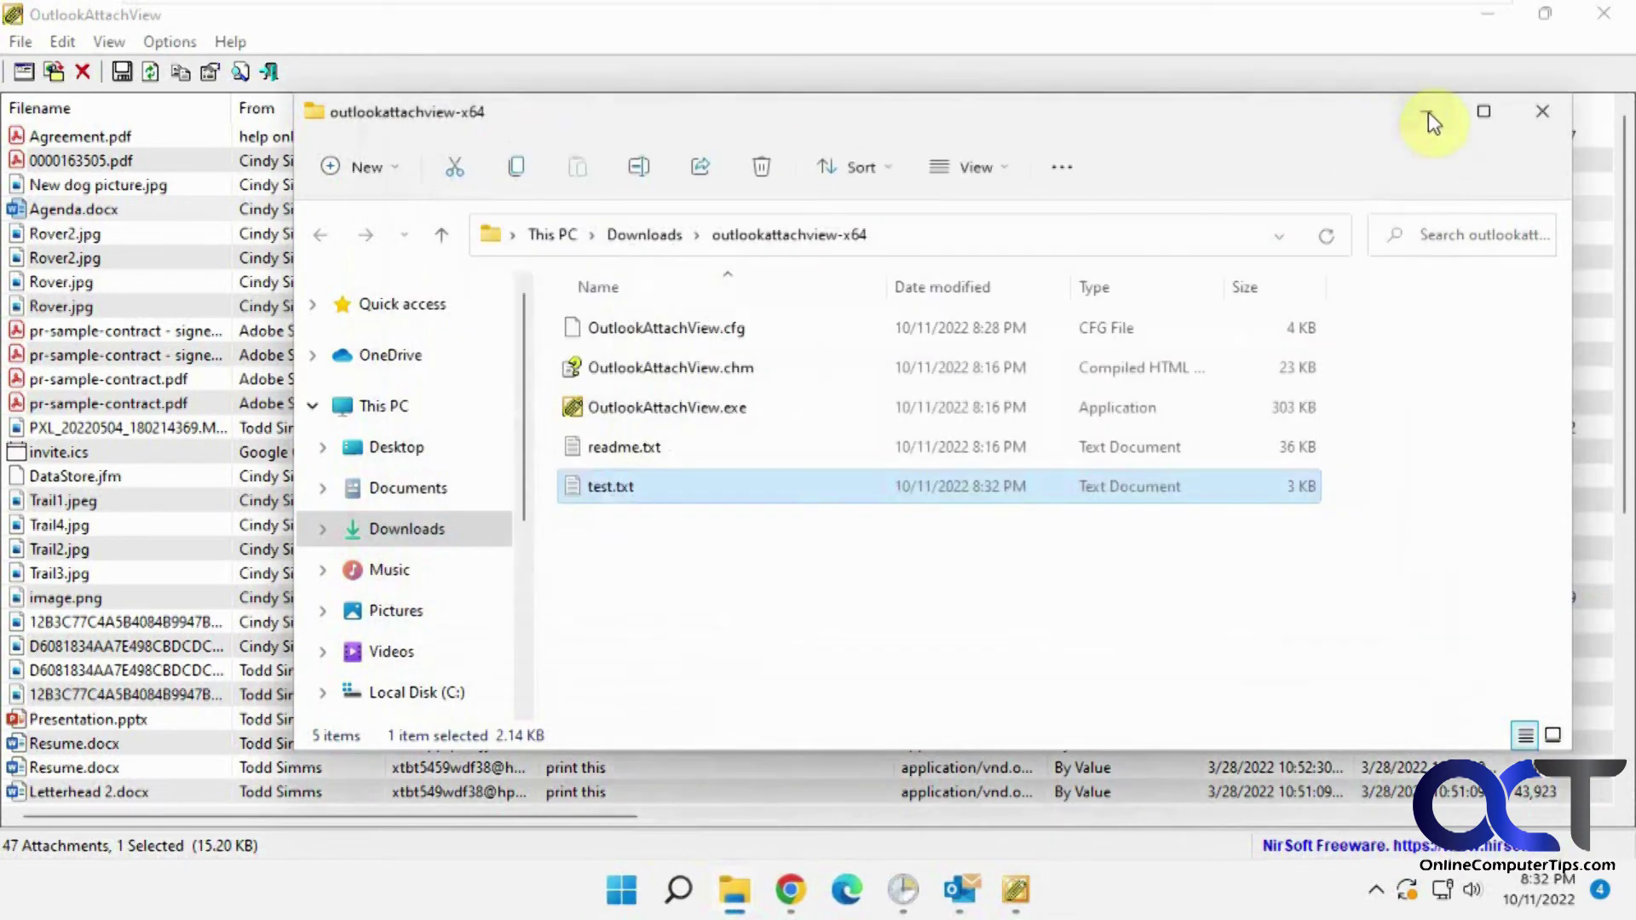
left_click(1427, 118)
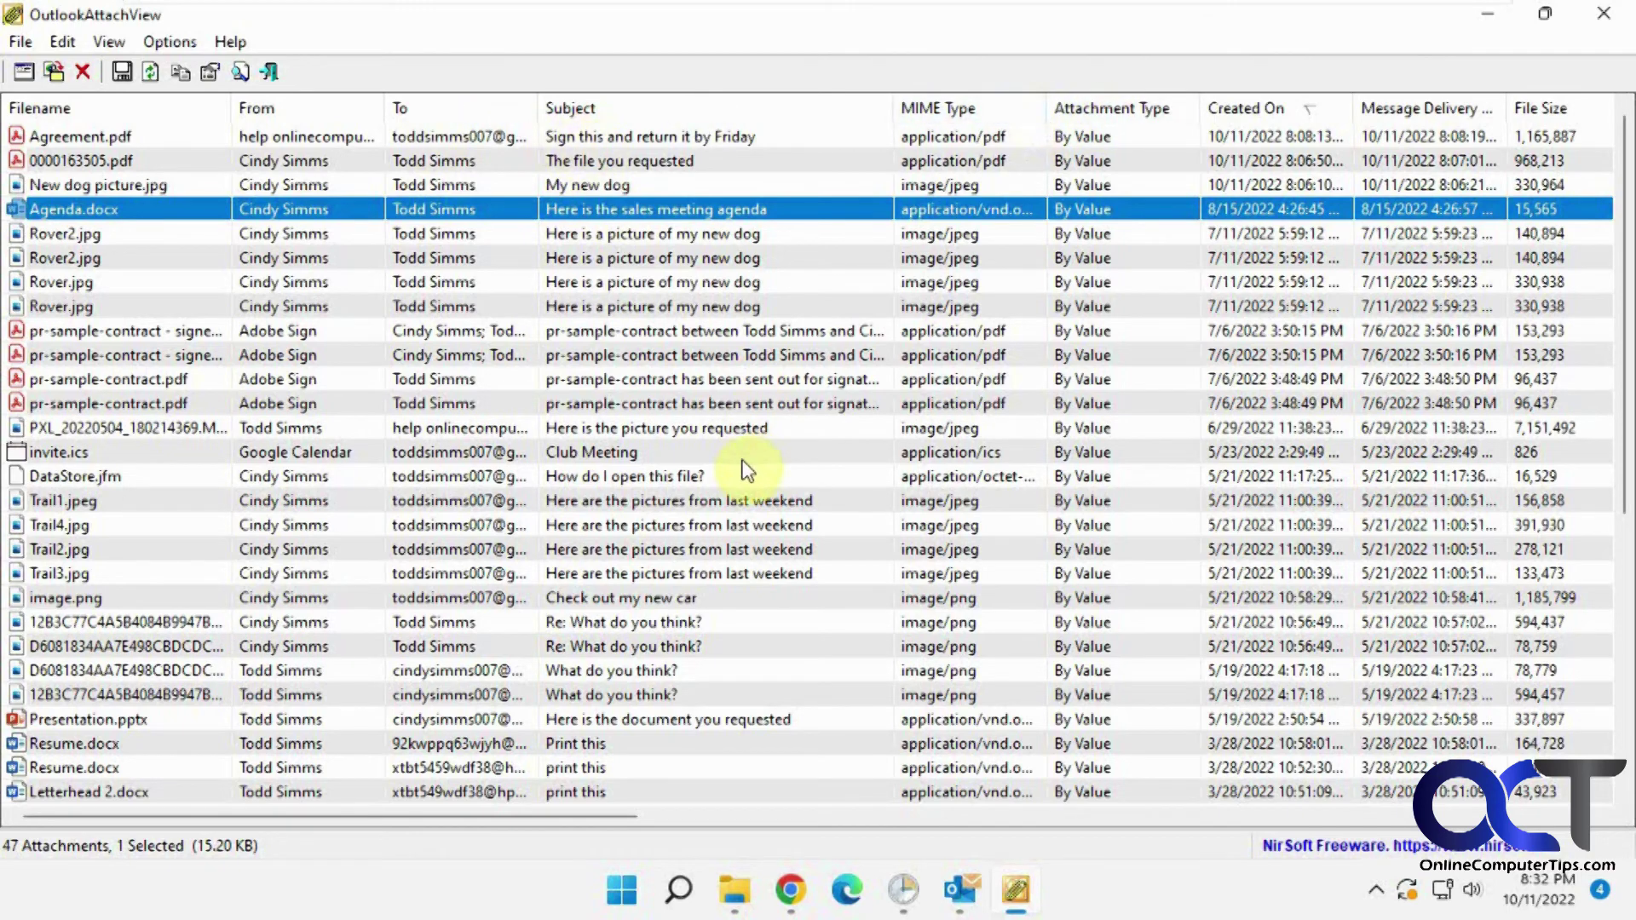
Step: Scroll through the attachment list, then bring NirSoft's OutlookAttachView page in Chrome to the front
scroll(213, 453, "down", 4)
scroll(212, 452, "up", 4)
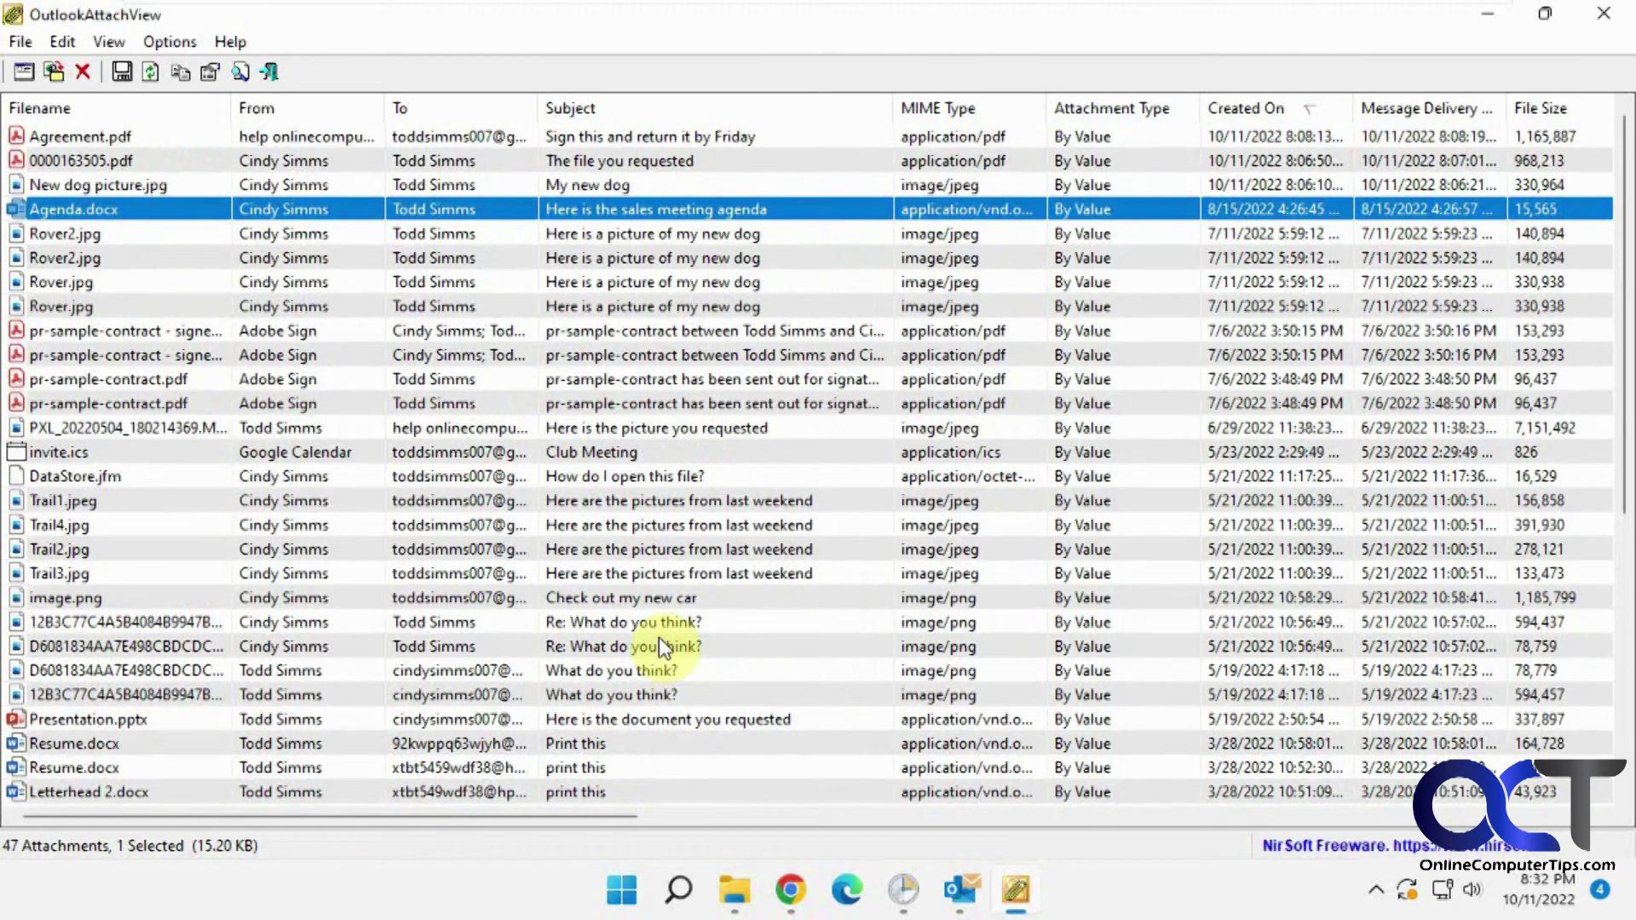
left_click(790, 889)
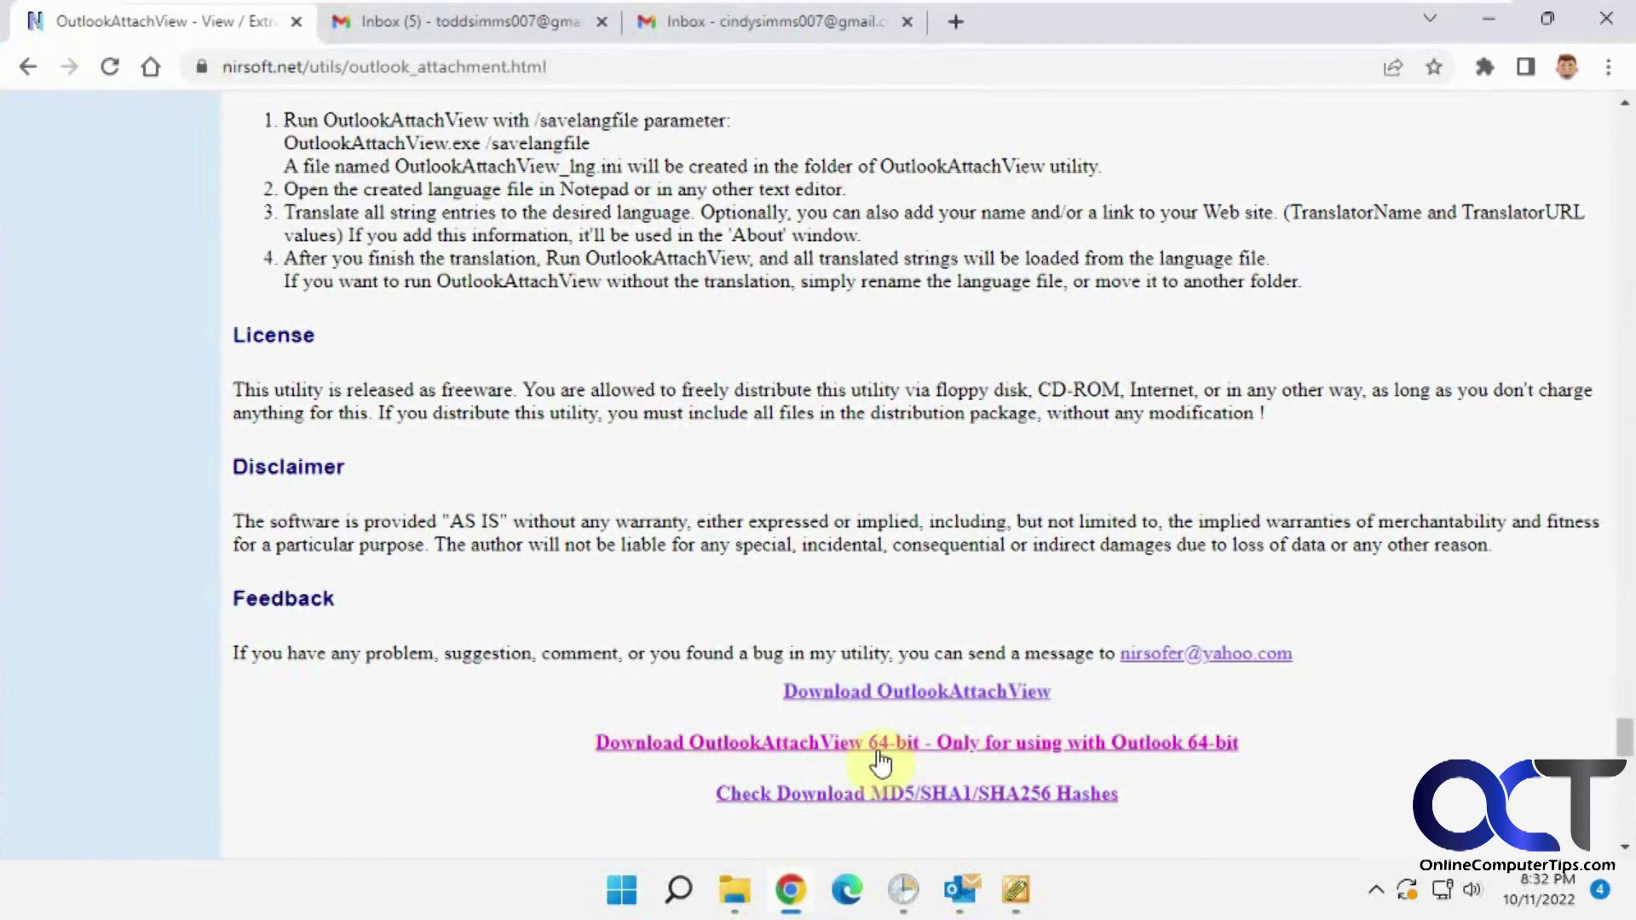